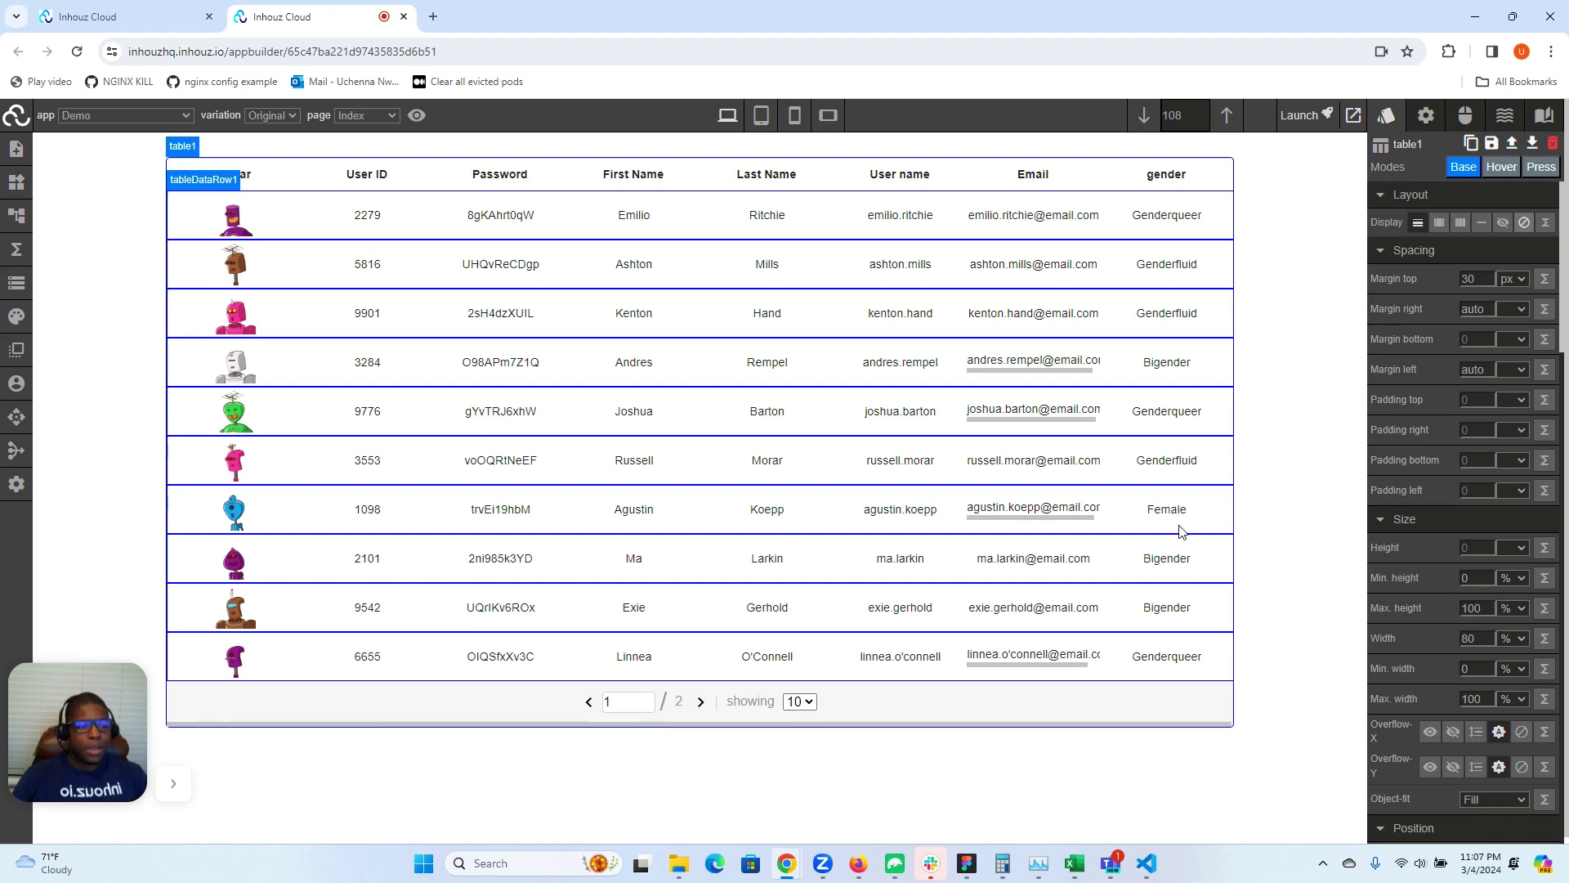
# - Assign the function getTableUserData to the table's tableDataFetch event
pyautogui.click(1462, 121)
pyautogui.click(1445, 214)
pyautogui.write('getTableUserData')
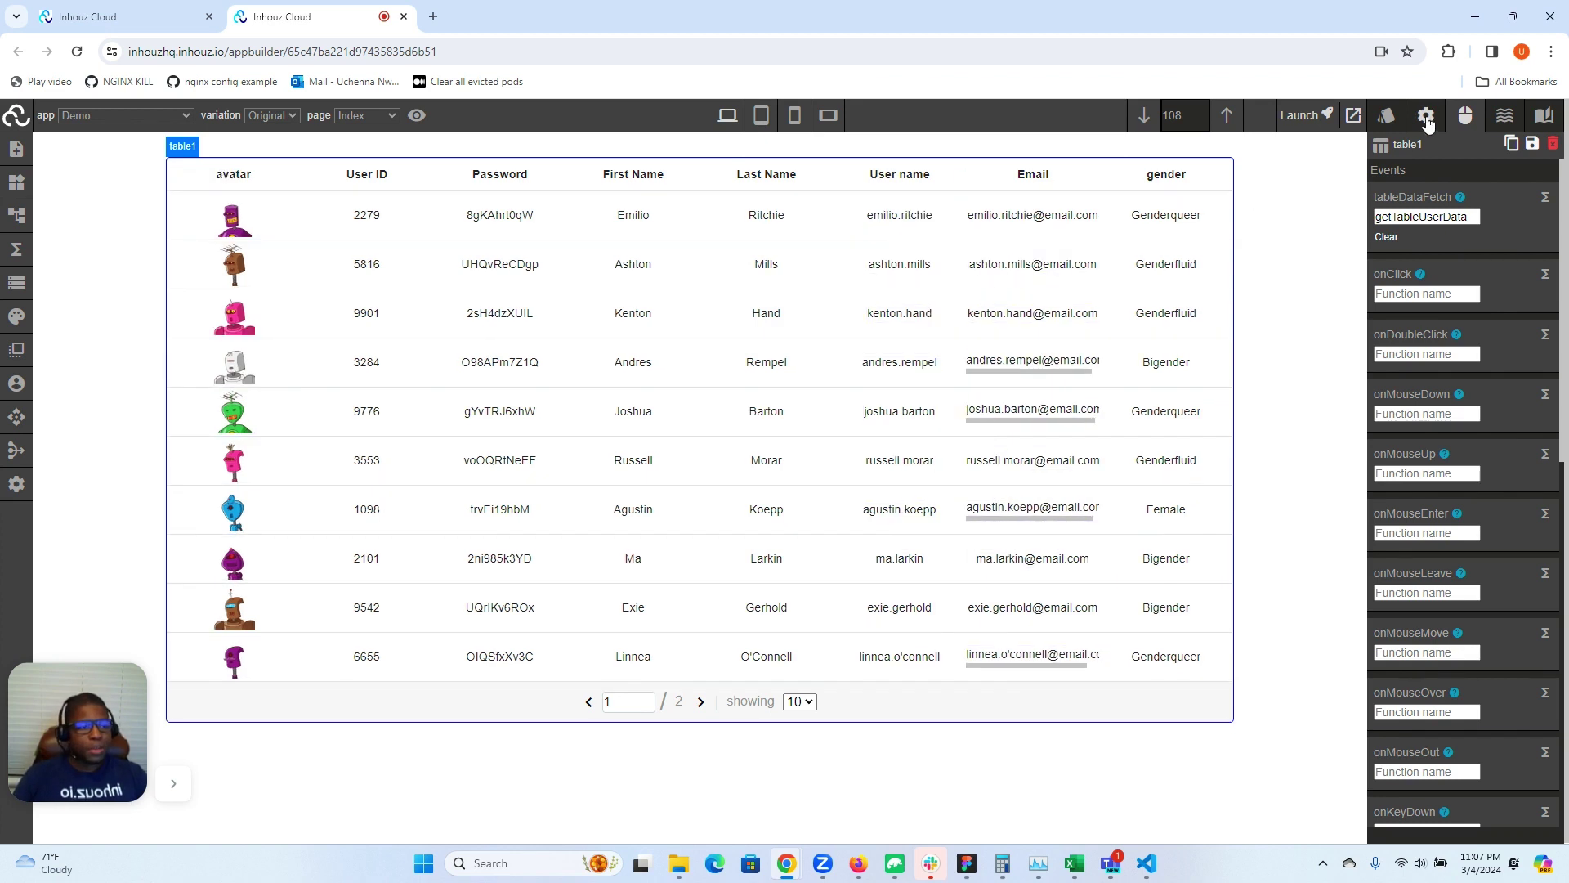
# - Enable the scrollPagination attribute on table1 by setting it to true
pyautogui.click(1427, 118)
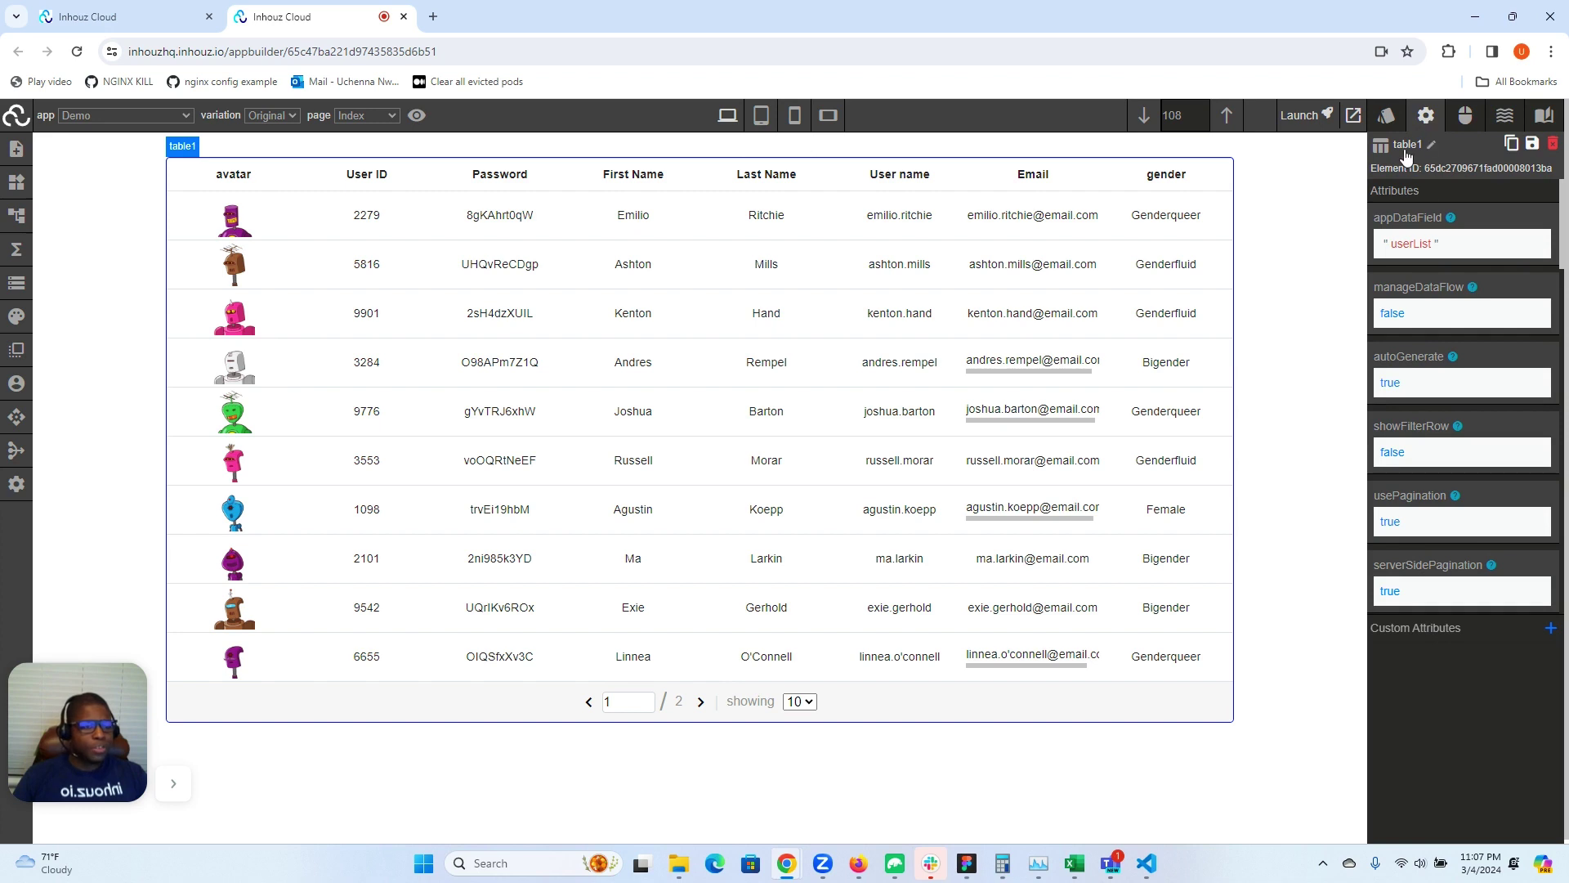
pyautogui.scroll(-4, 1414, 333)
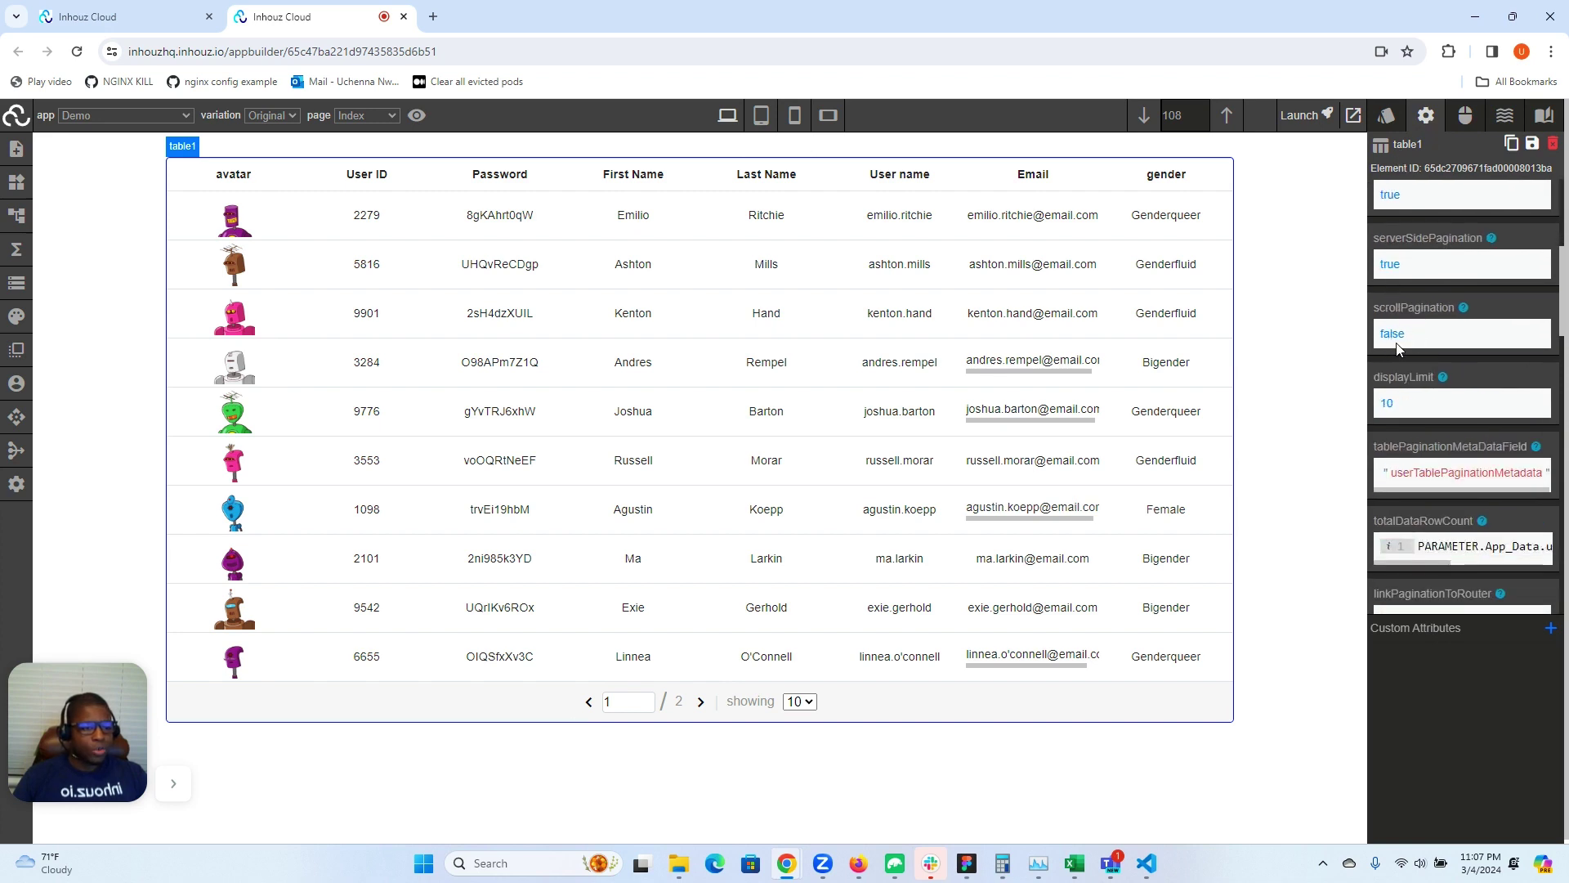
pyautogui.click(1392, 345)
pyautogui.click(1413, 378)
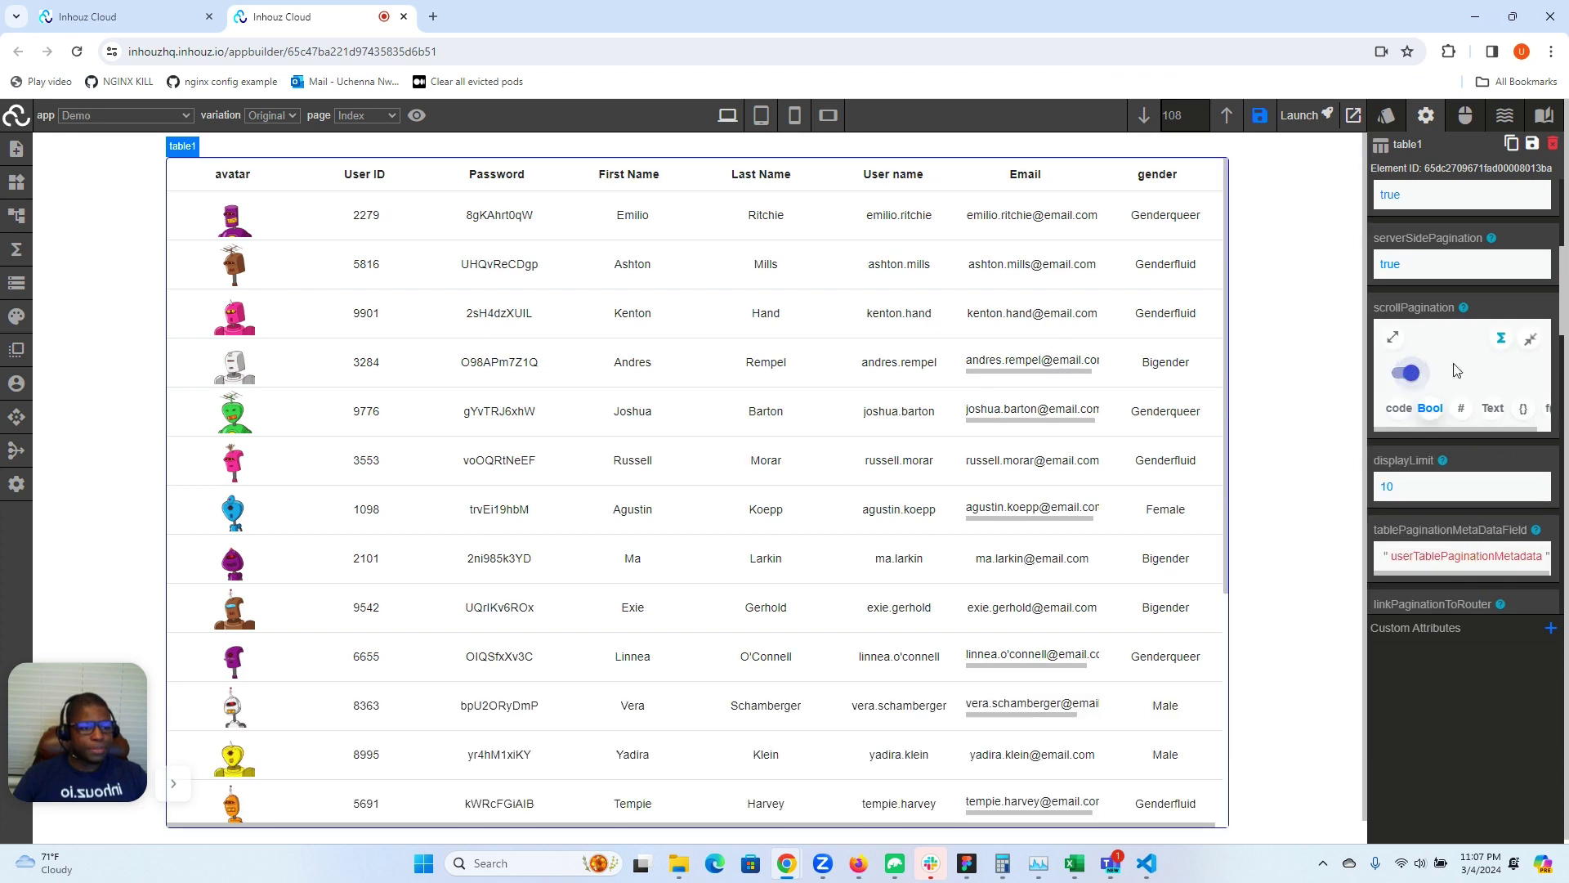
pyautogui.click(1531, 338)
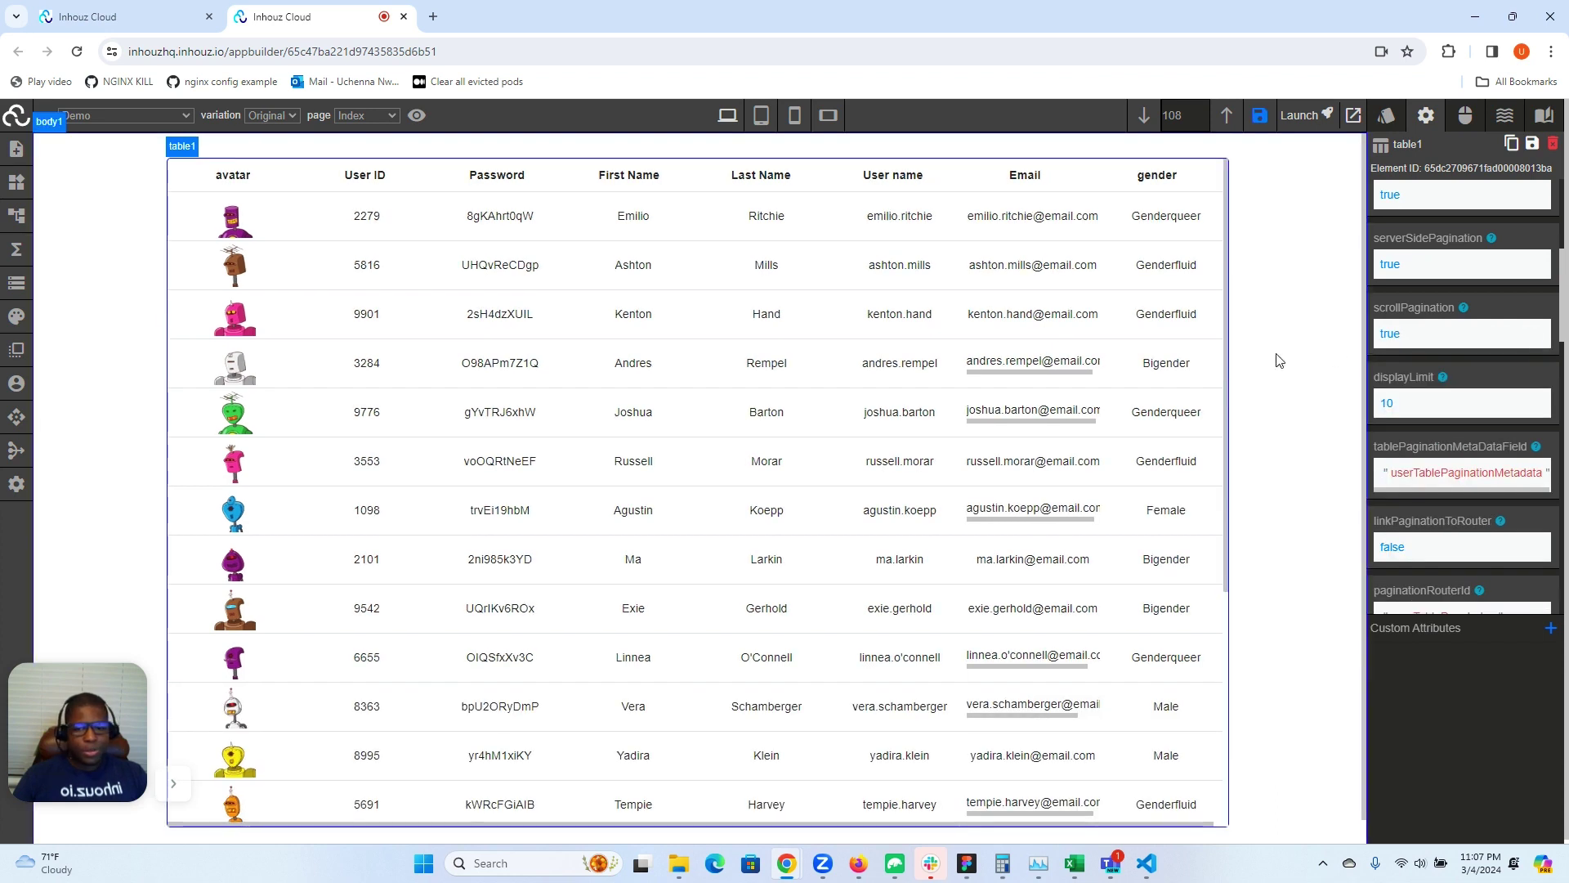
pyautogui.scroll(-1, 1287, 358)
pyautogui.scroll(1, 1286, 358)
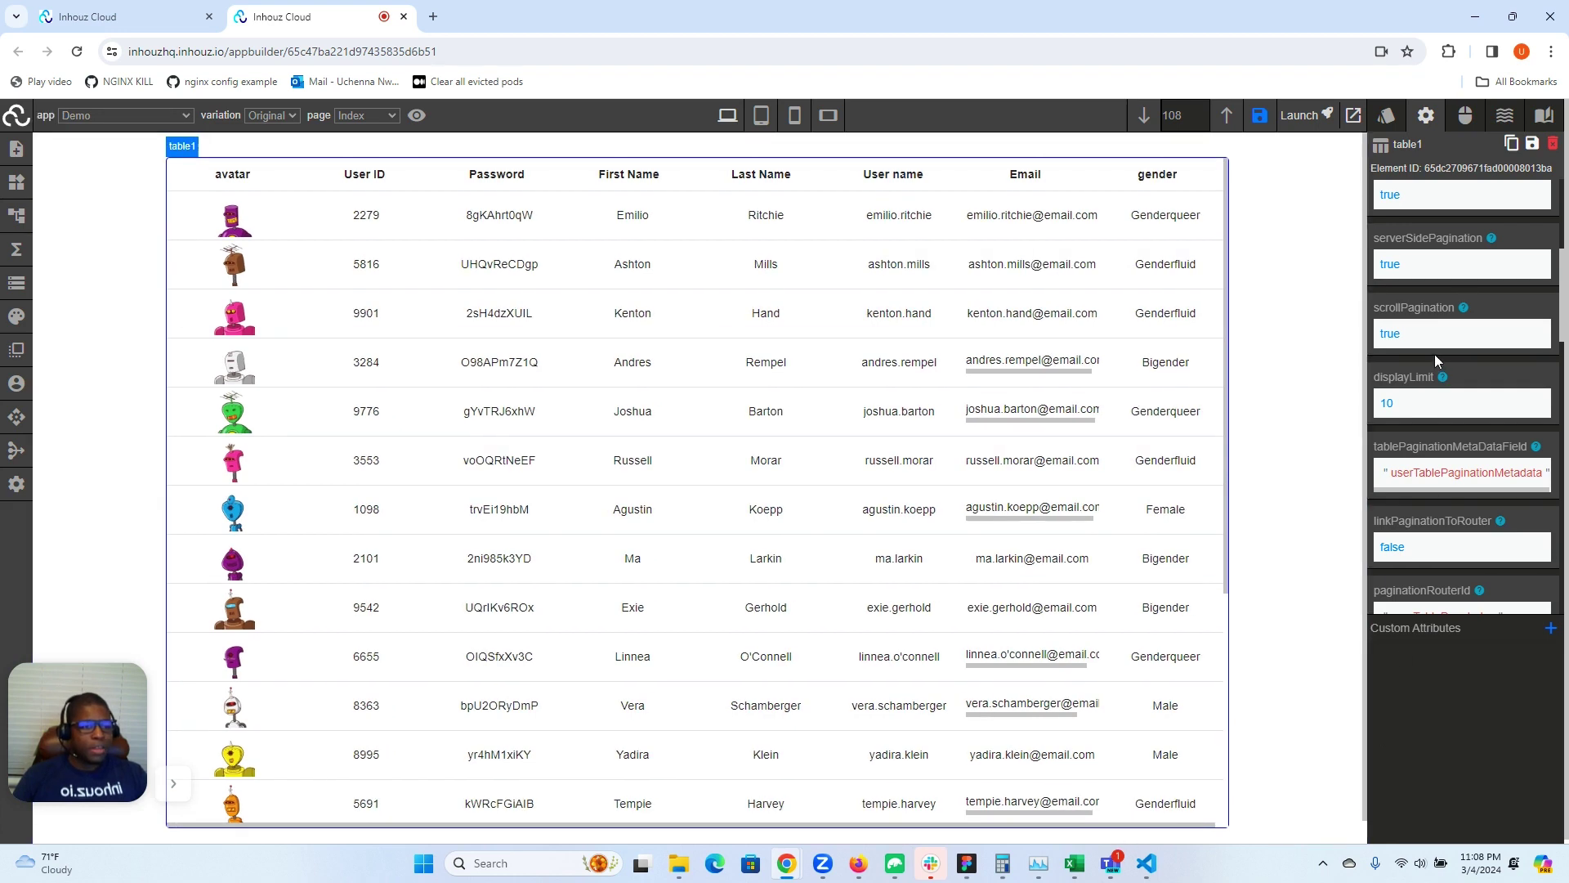
# - Set table1's tableDataFetch event to call getTableUserData with scroll pagination enabled
pyautogui.click(1466, 115)
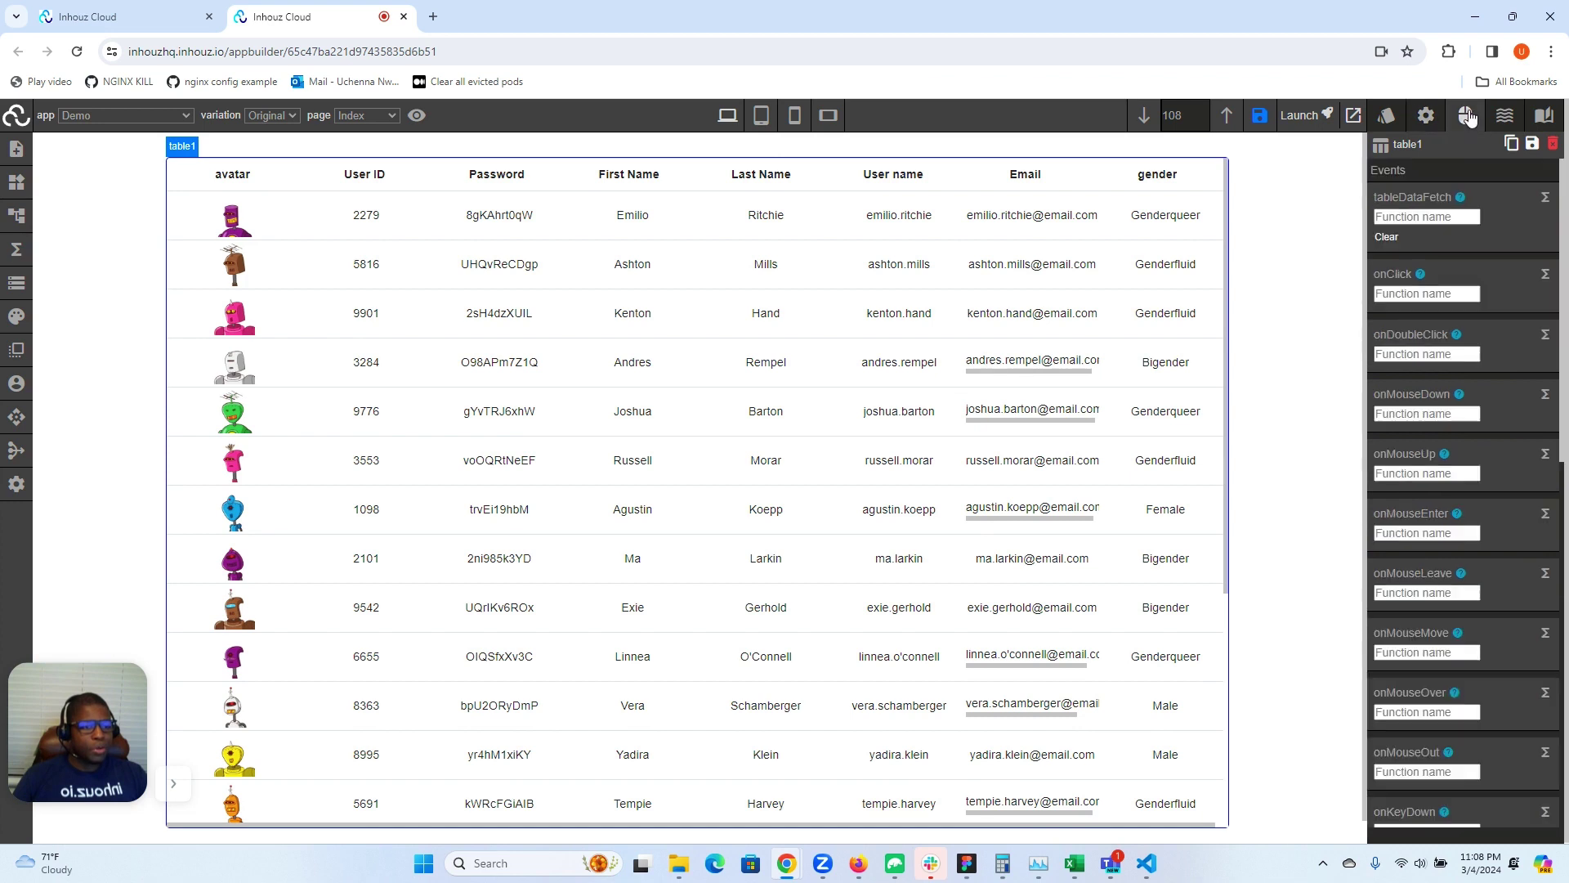
pyautogui.click(1415, 216)
pyautogui.write('getTableUserData')
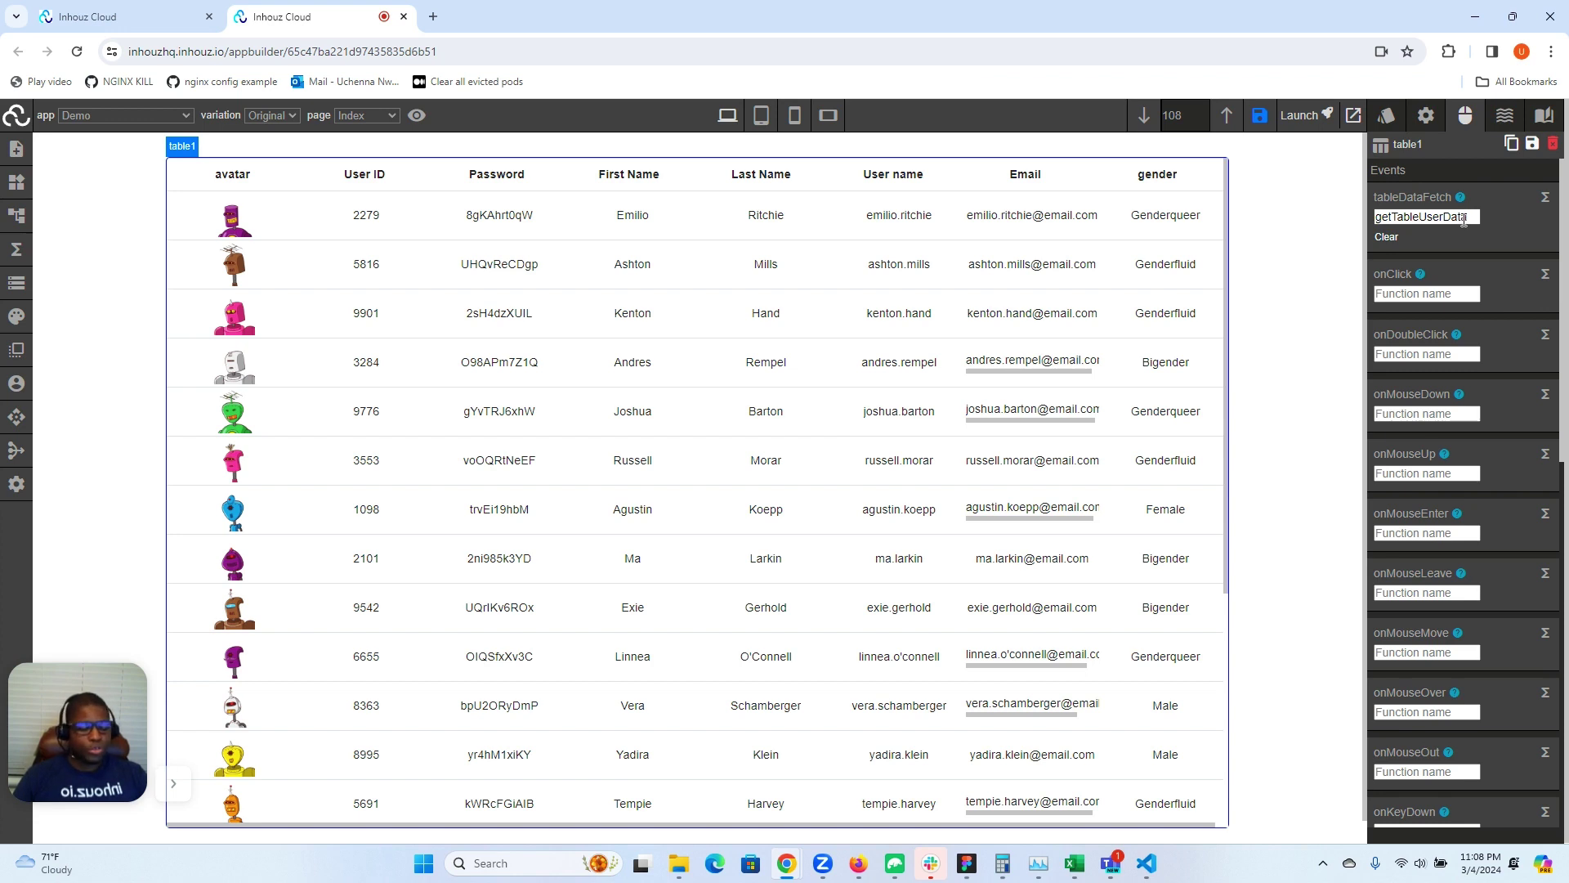
# - Examine the logic workflow of the getTableUserData function, including its network request and app data update, and close the function builder
pyautogui.click(22, 255)
pyautogui.click(663, 154)
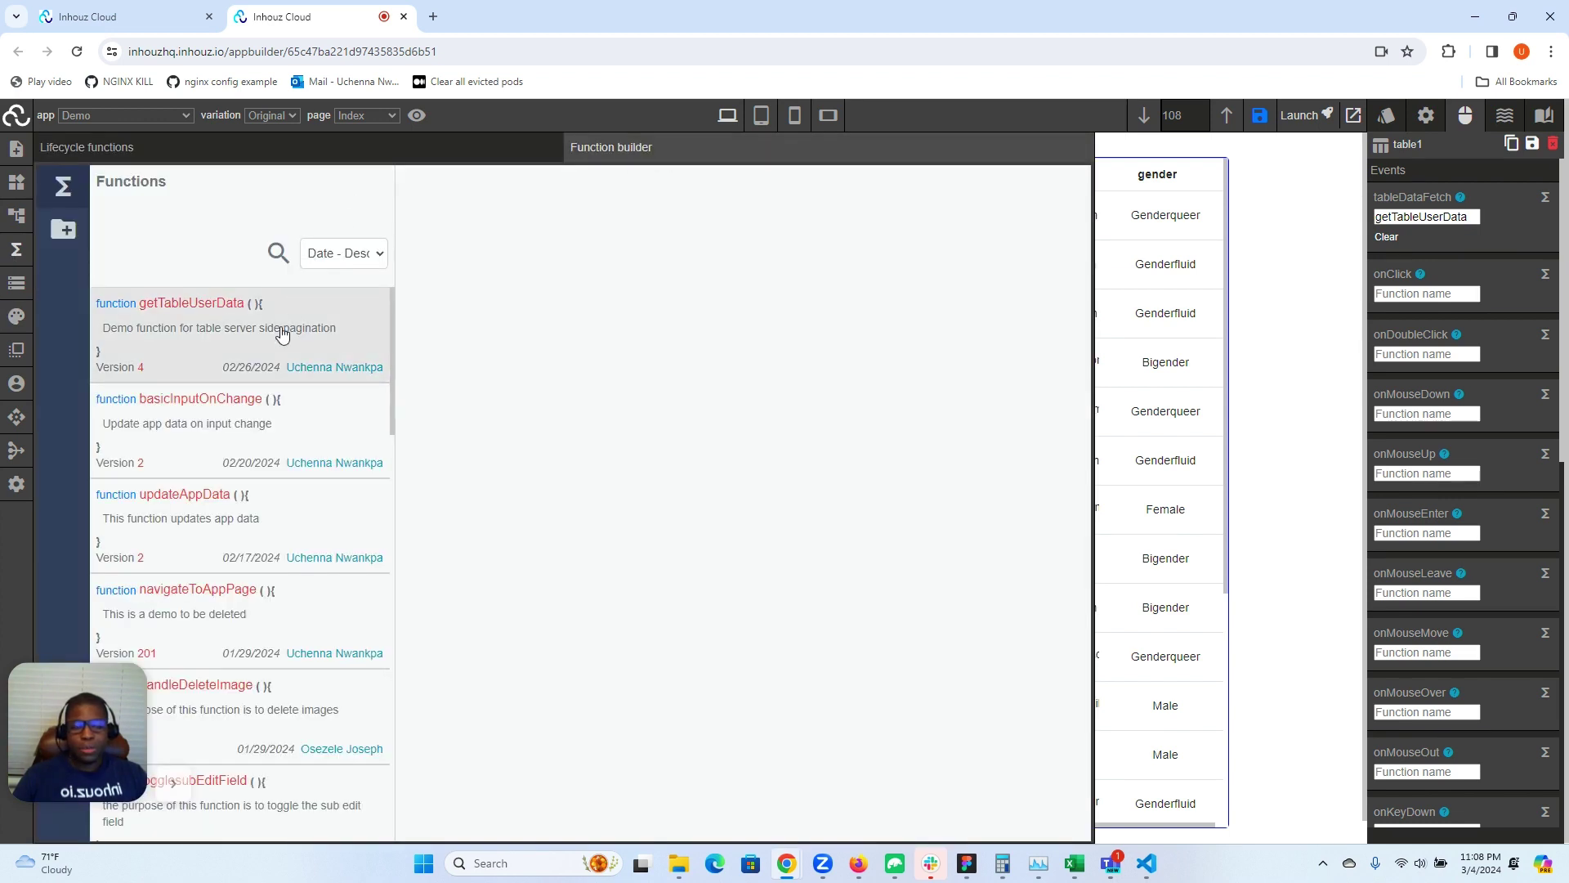
pyautogui.click(280, 333)
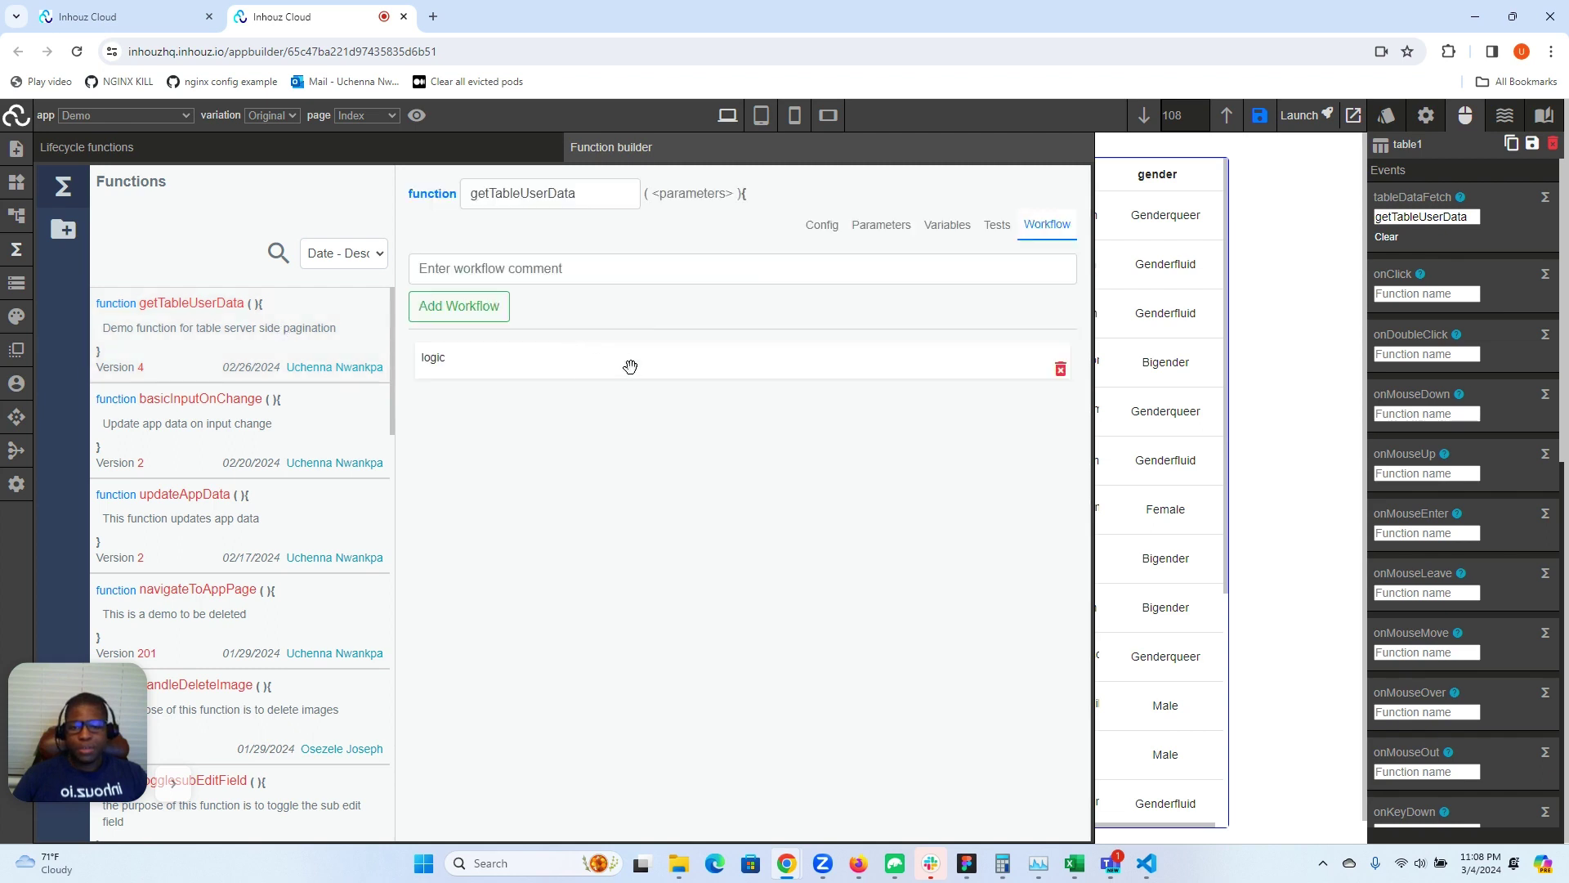
pyautogui.click(669, 361)
pyautogui.scroll(-1, 669, 361)
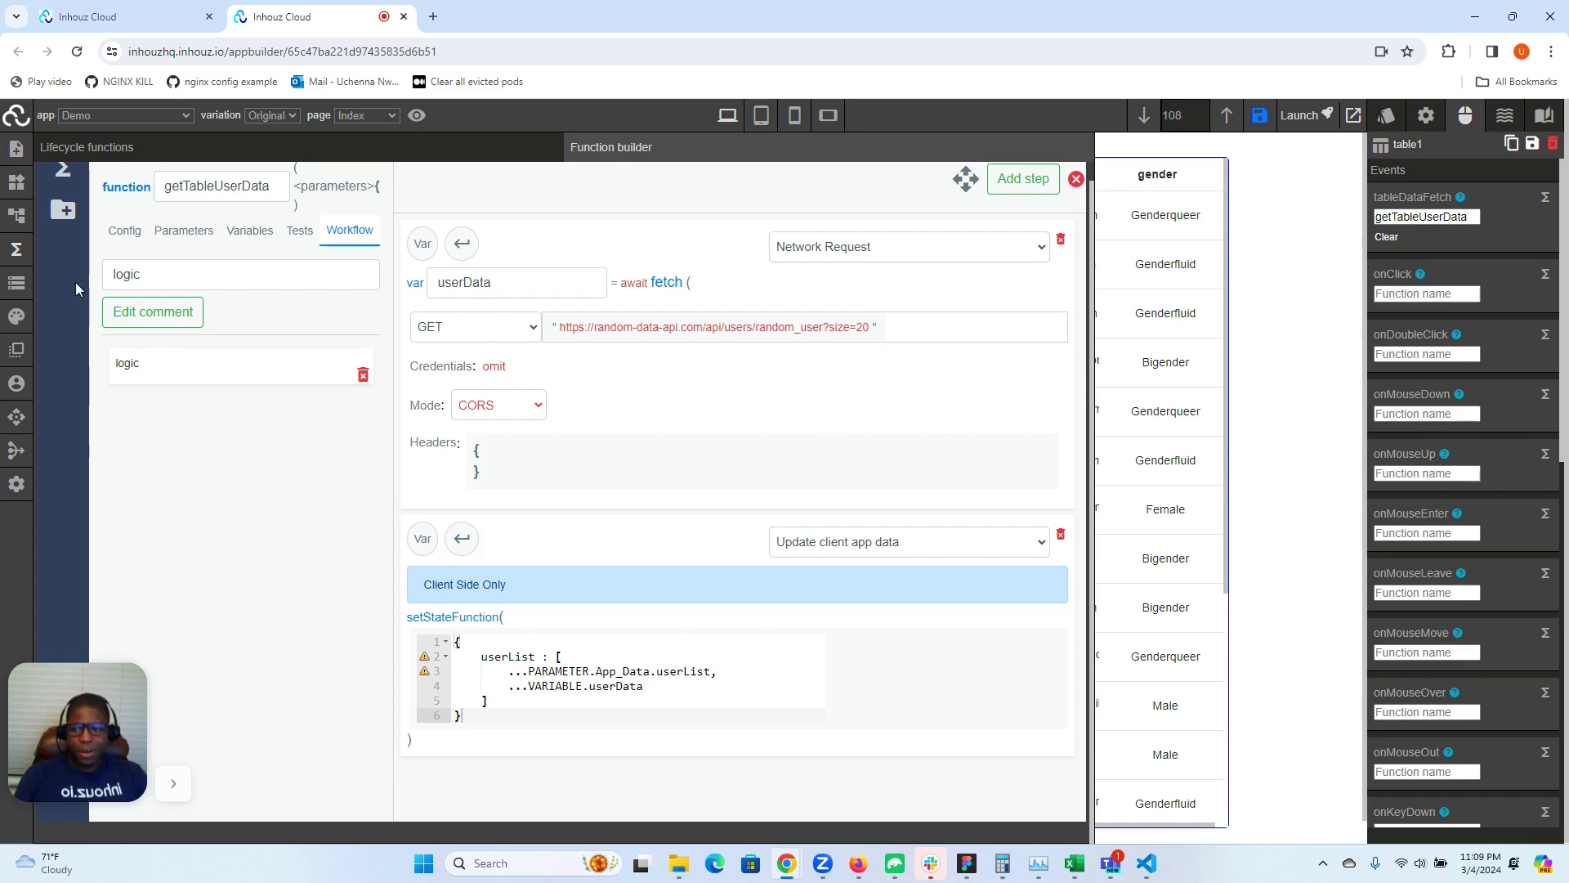
pyautogui.click(11, 251)
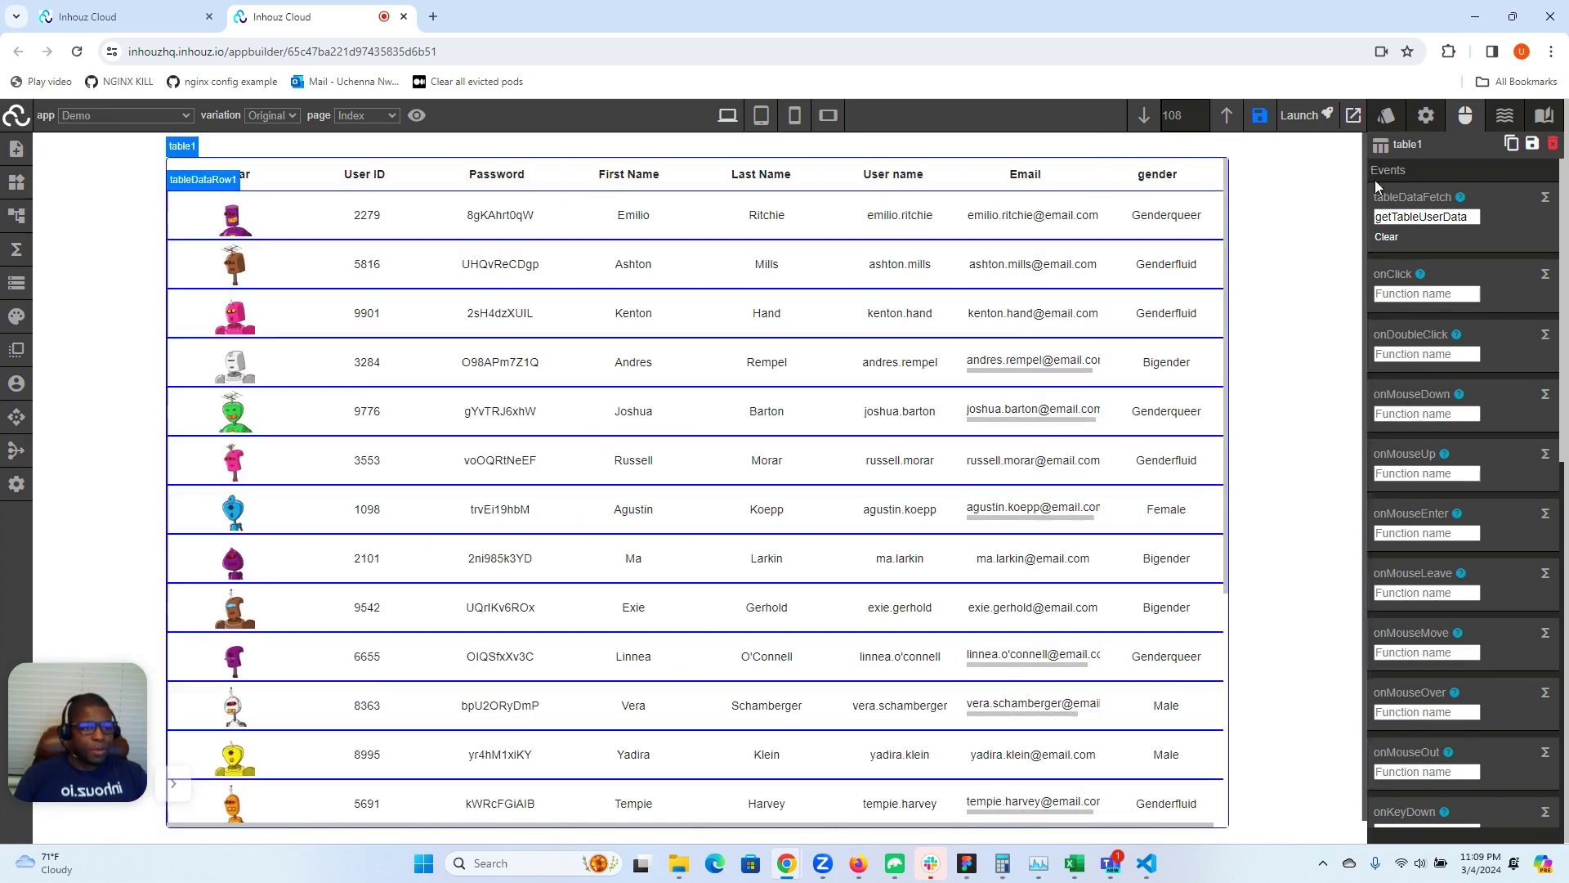
# - Review table1's data and pagination attributes and its style settings
pyautogui.click(1424, 117)
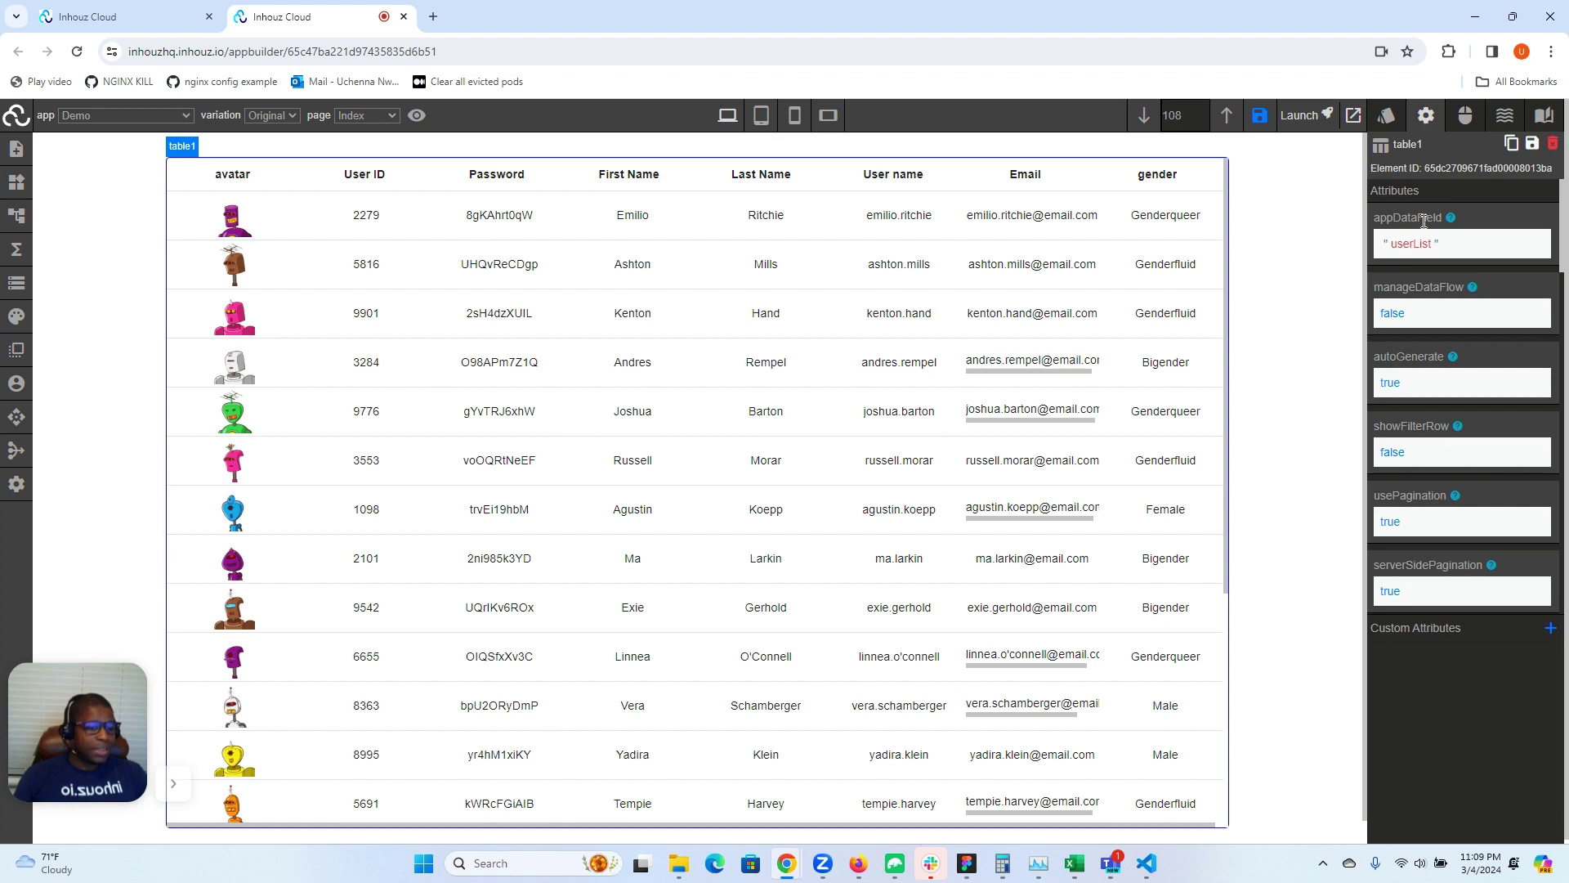
pyautogui.scroll(-2, 1430, 396)
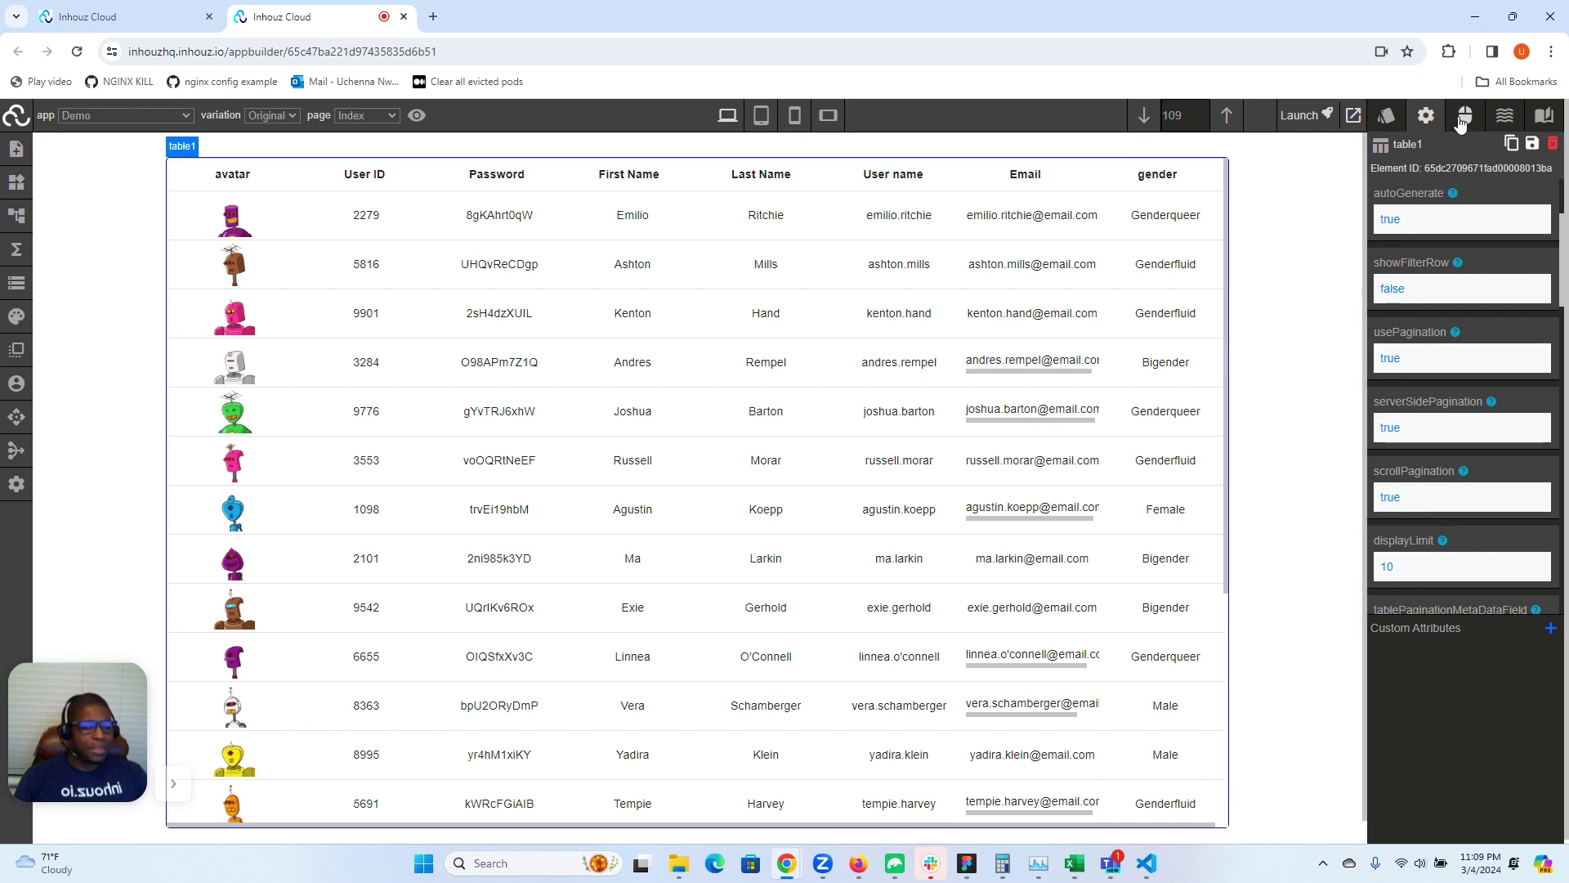
pyautogui.click(1386, 116)
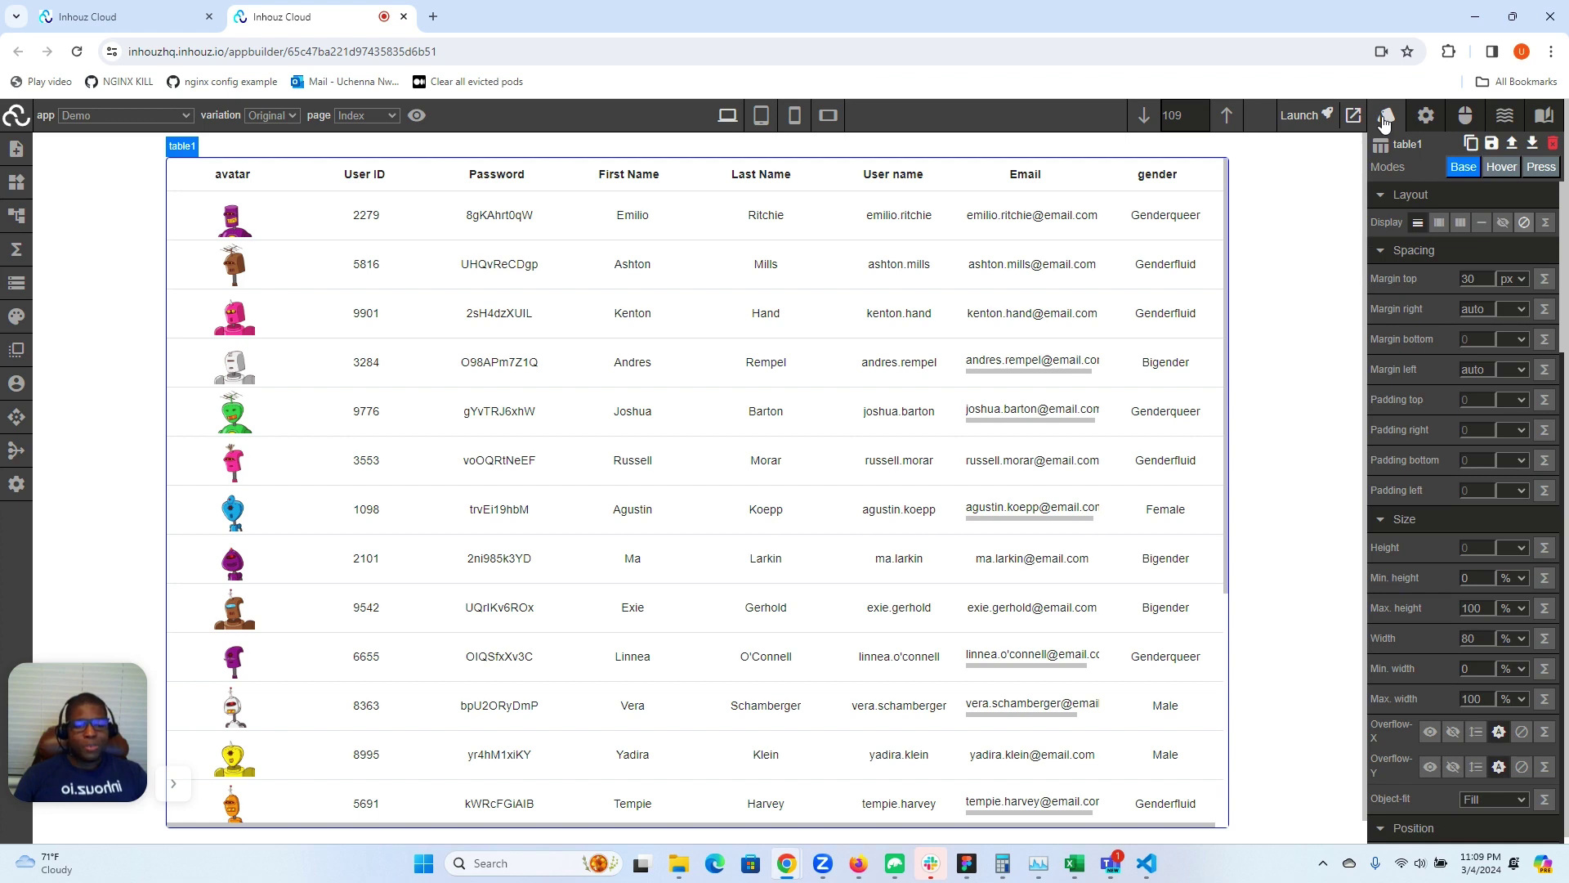
# - Select tableDataRowWrapper1 inside table1 from the element hierarchy
pyautogui.click(16, 215)
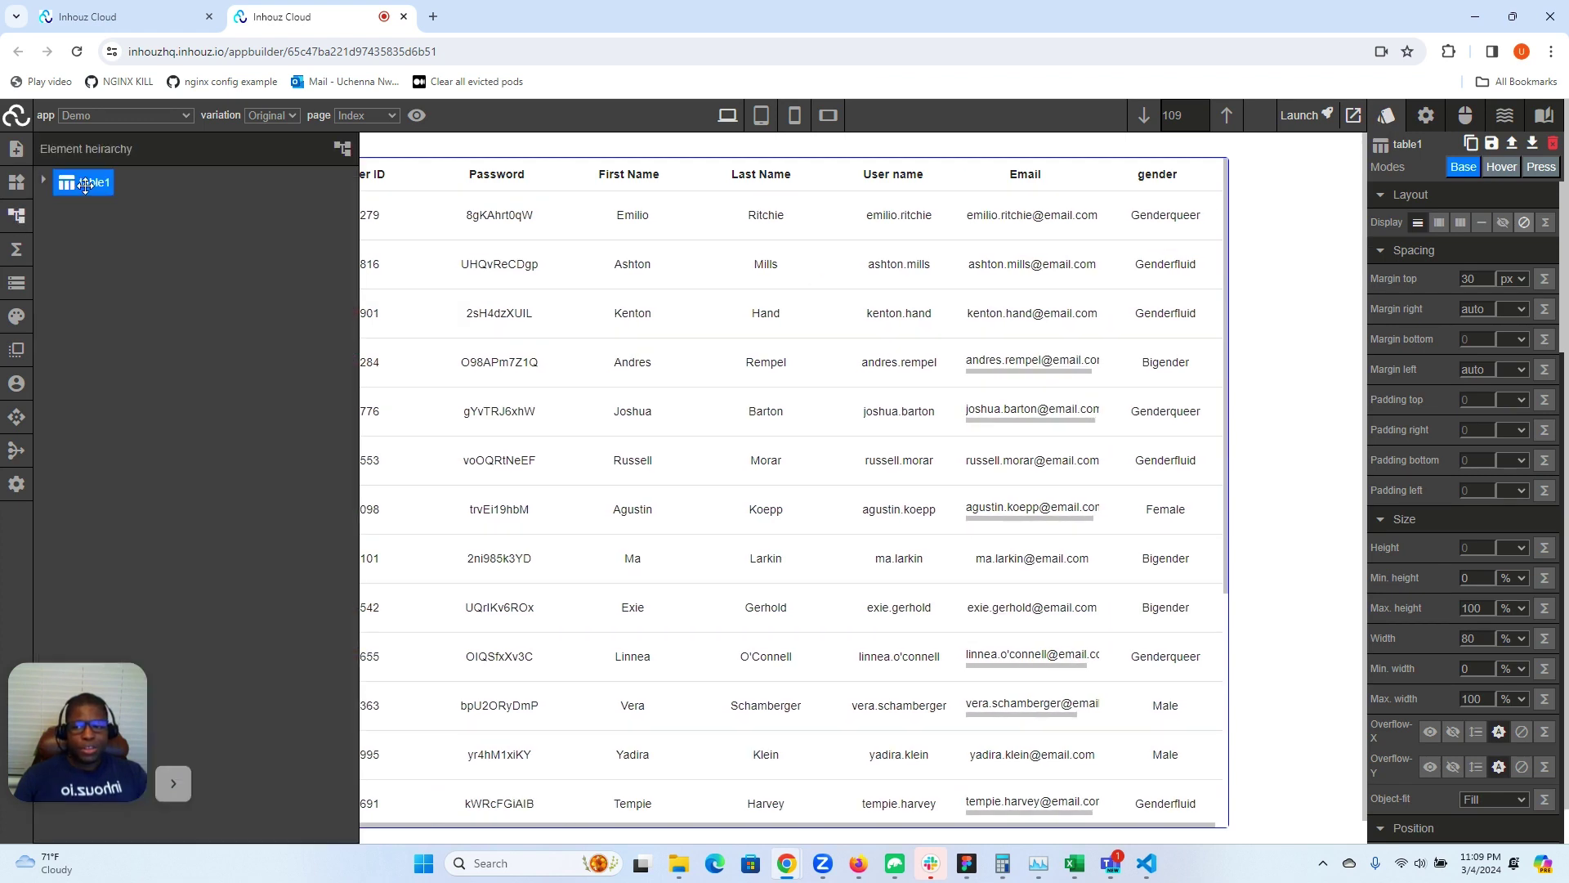
pyautogui.click(43, 180)
pyautogui.click(115, 263)
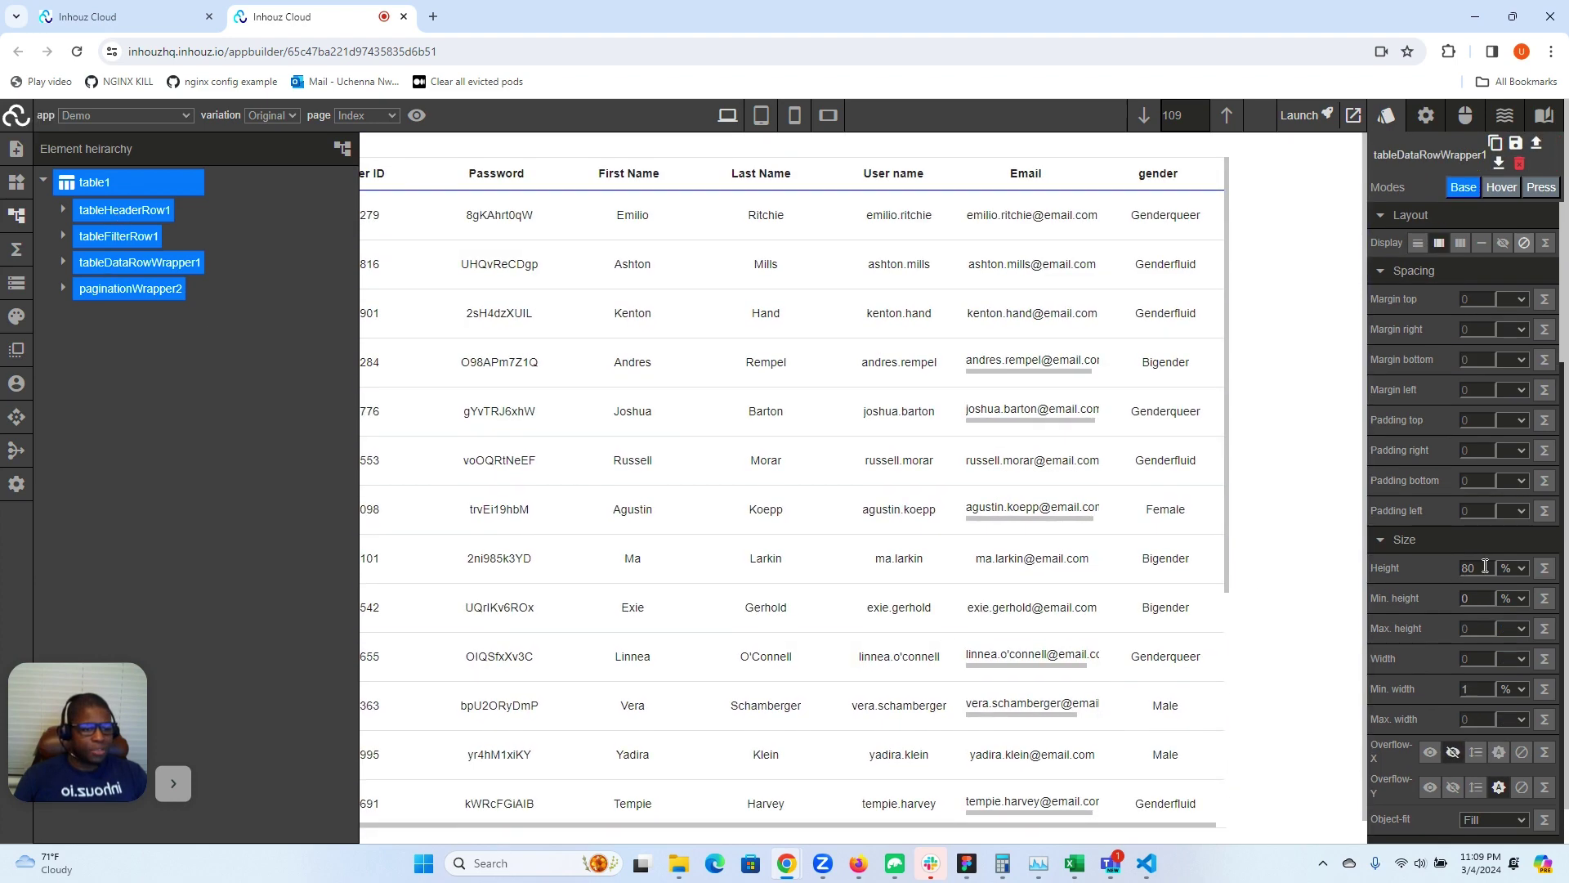
pyautogui.click(16, 216)
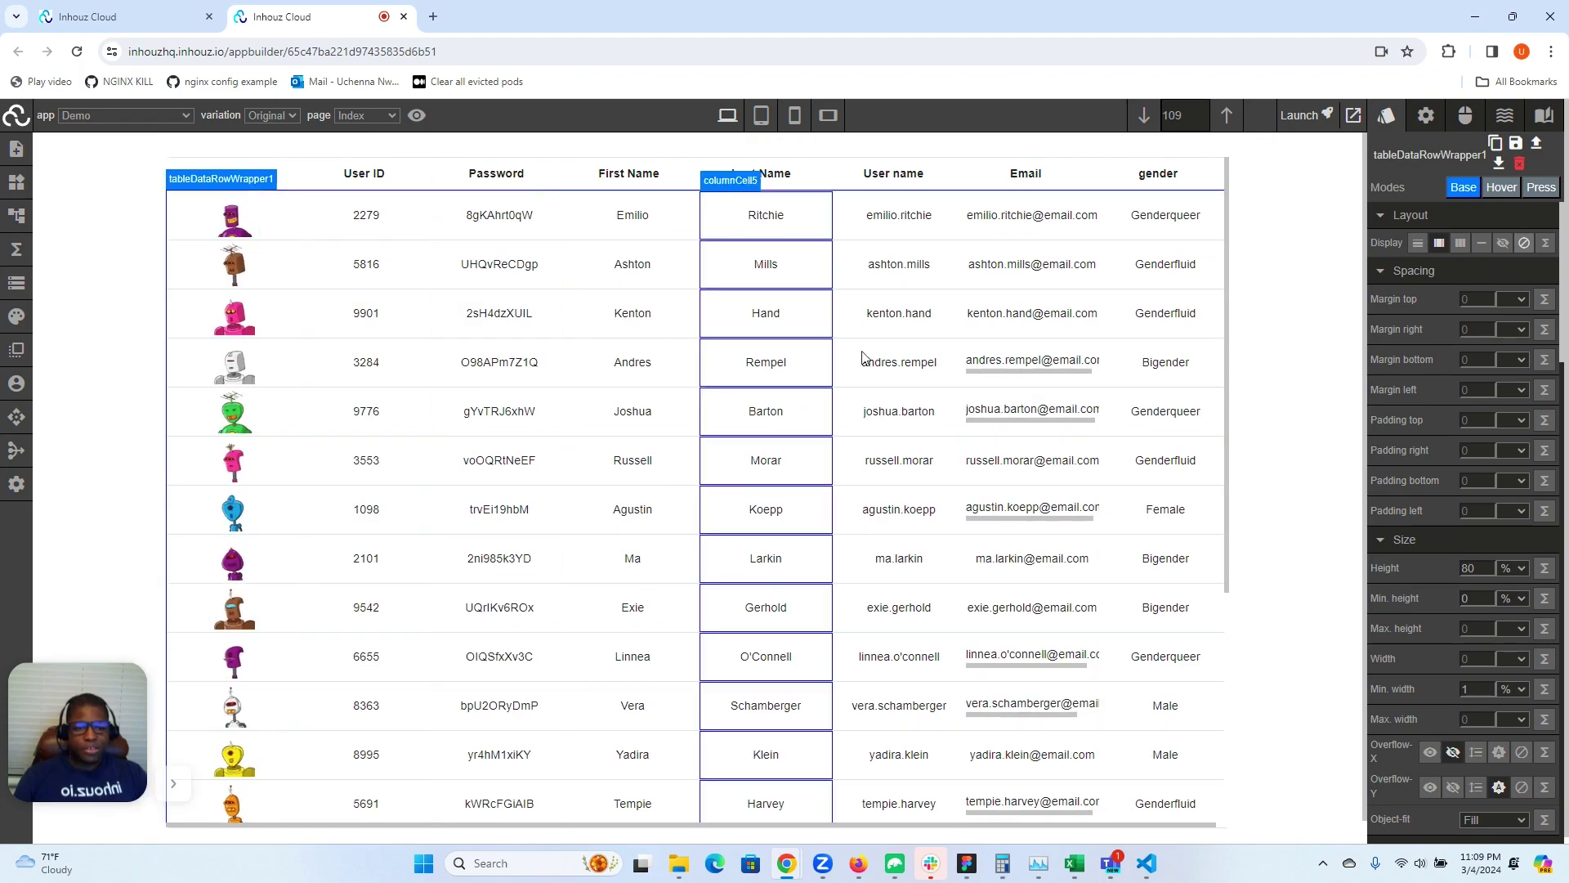
# - Examine how the table rows scroll relative to the header on the canvas
pyautogui.scroll(-4, 884, 351)
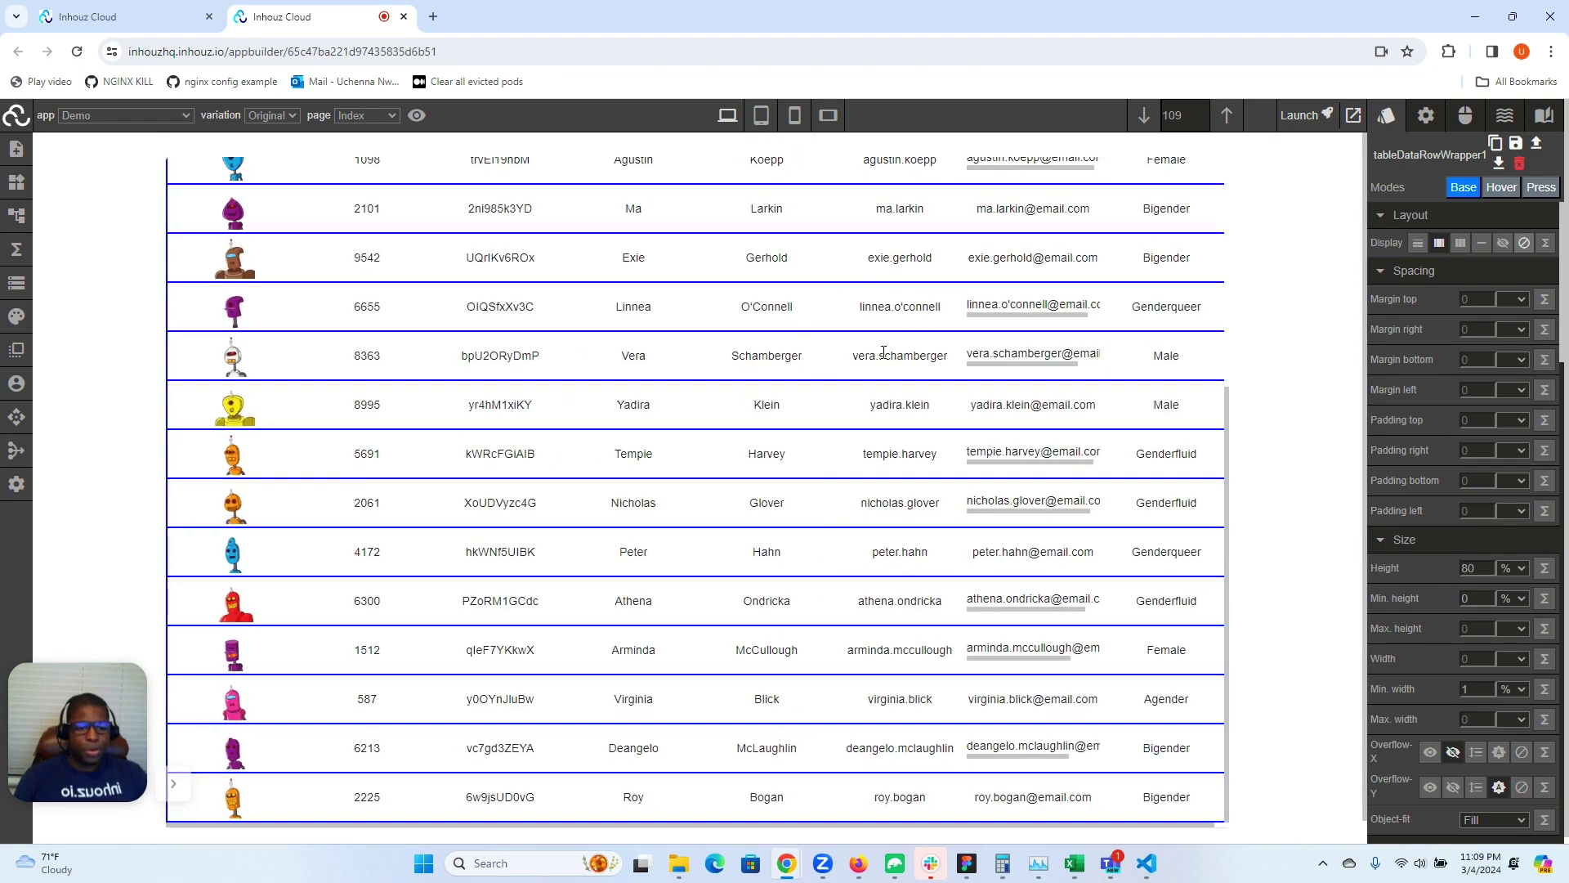
pyautogui.scroll(4, 881, 409)
pyautogui.scroll(-4, 876, 455)
pyautogui.scroll(3, 877, 456)
pyautogui.scroll(-3, 876, 455)
pyautogui.scroll(4, 876, 456)
pyautogui.scroll(-4, 876, 455)
pyautogui.scroll(4, 876, 456)
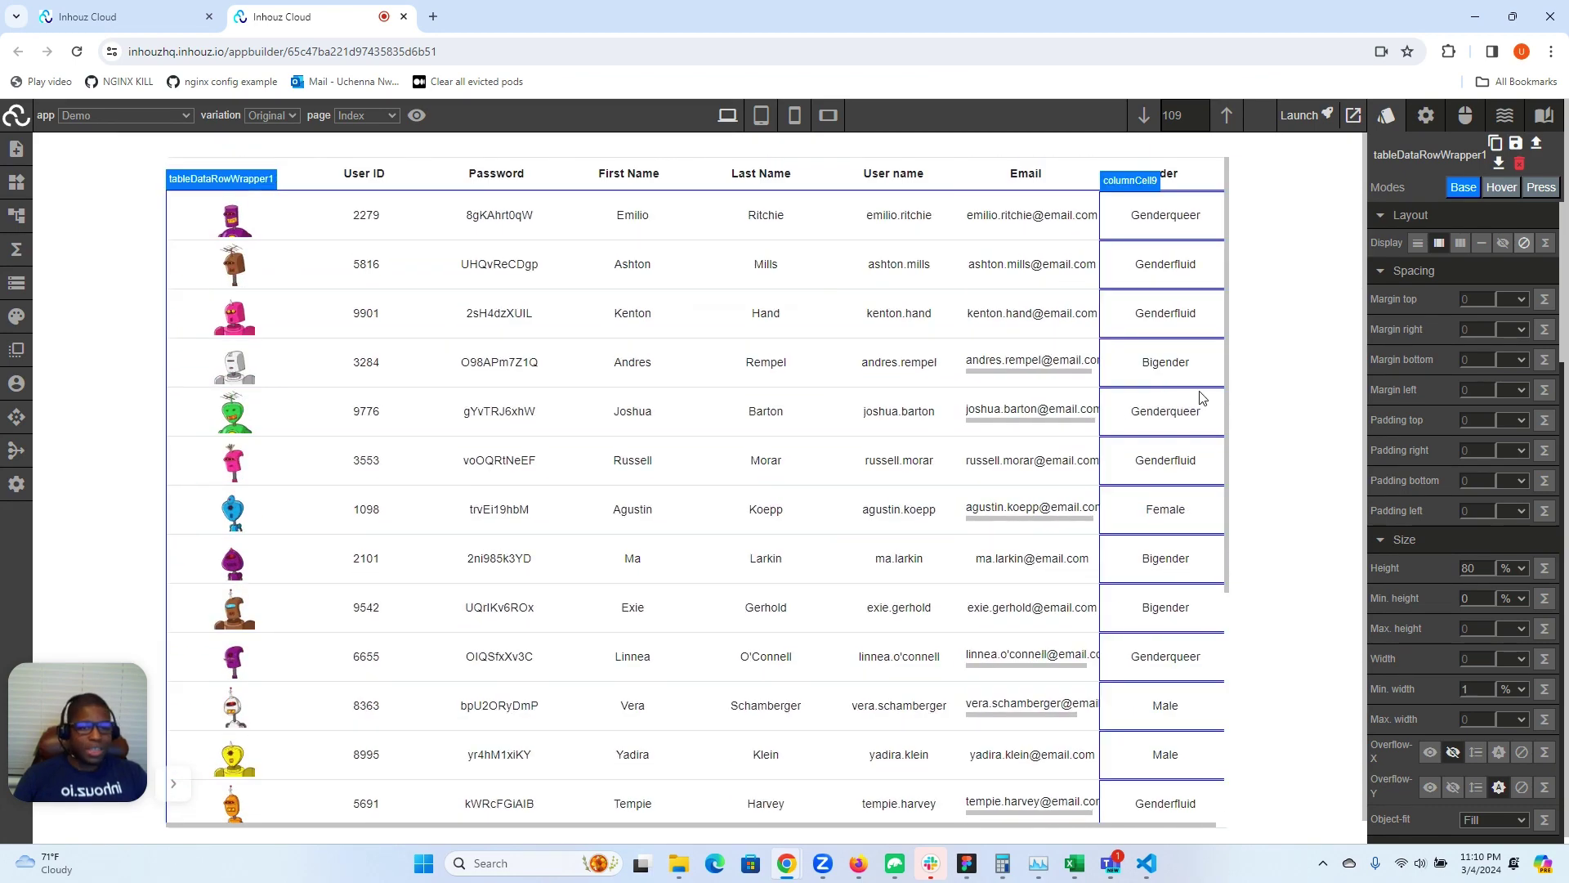
# - Set the height of tableDataRowWrapper1 to 700 px
pyautogui.doubleClick(1483, 569)
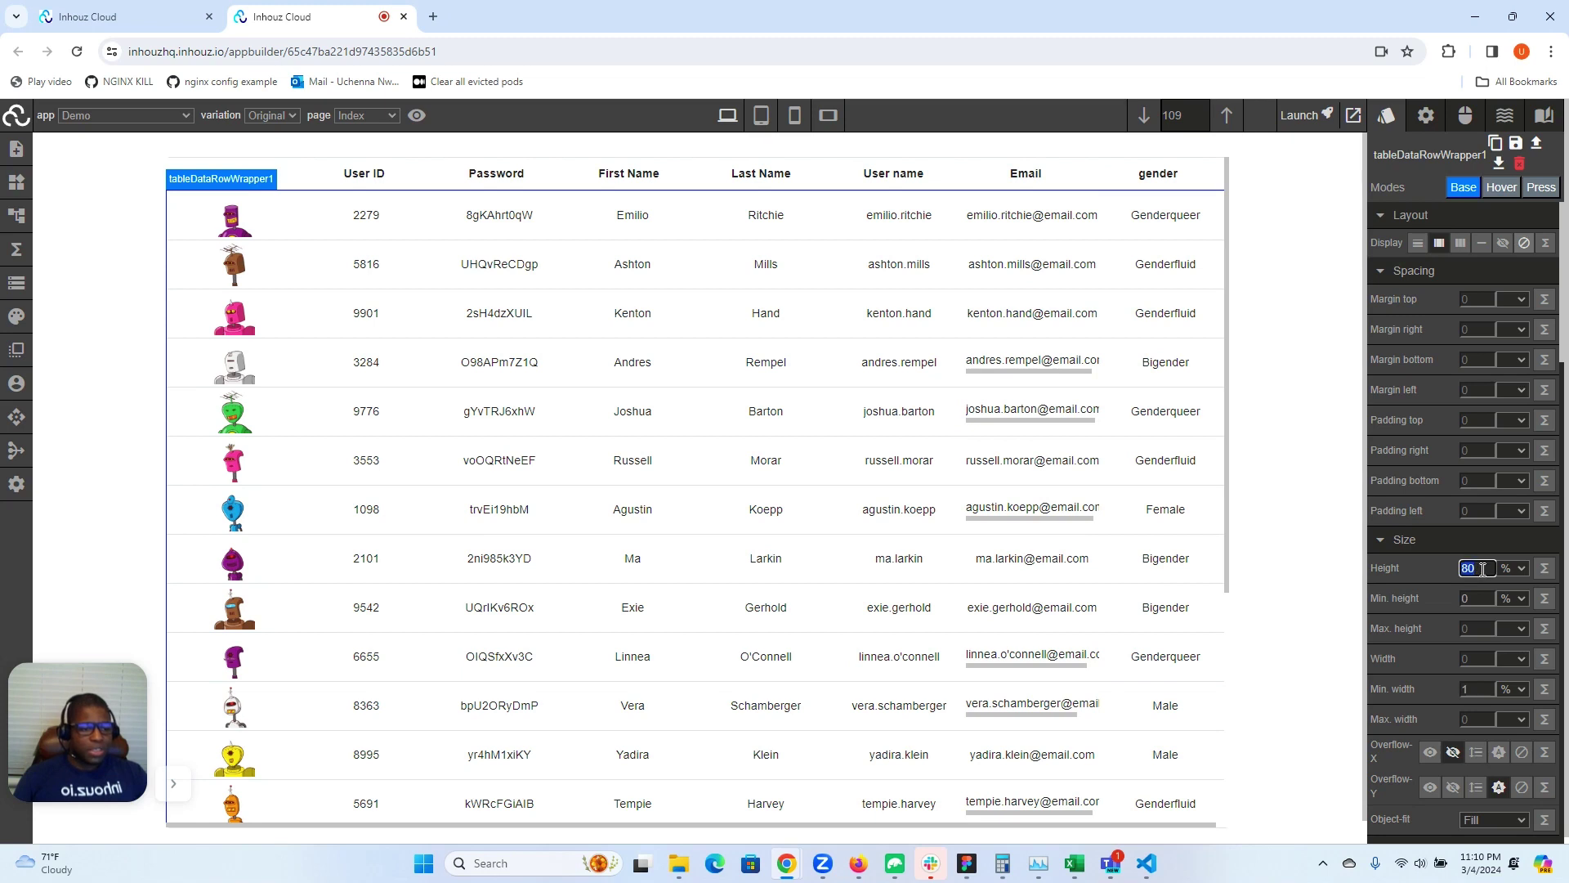
pyautogui.write('700')
pyautogui.click(1508, 569)
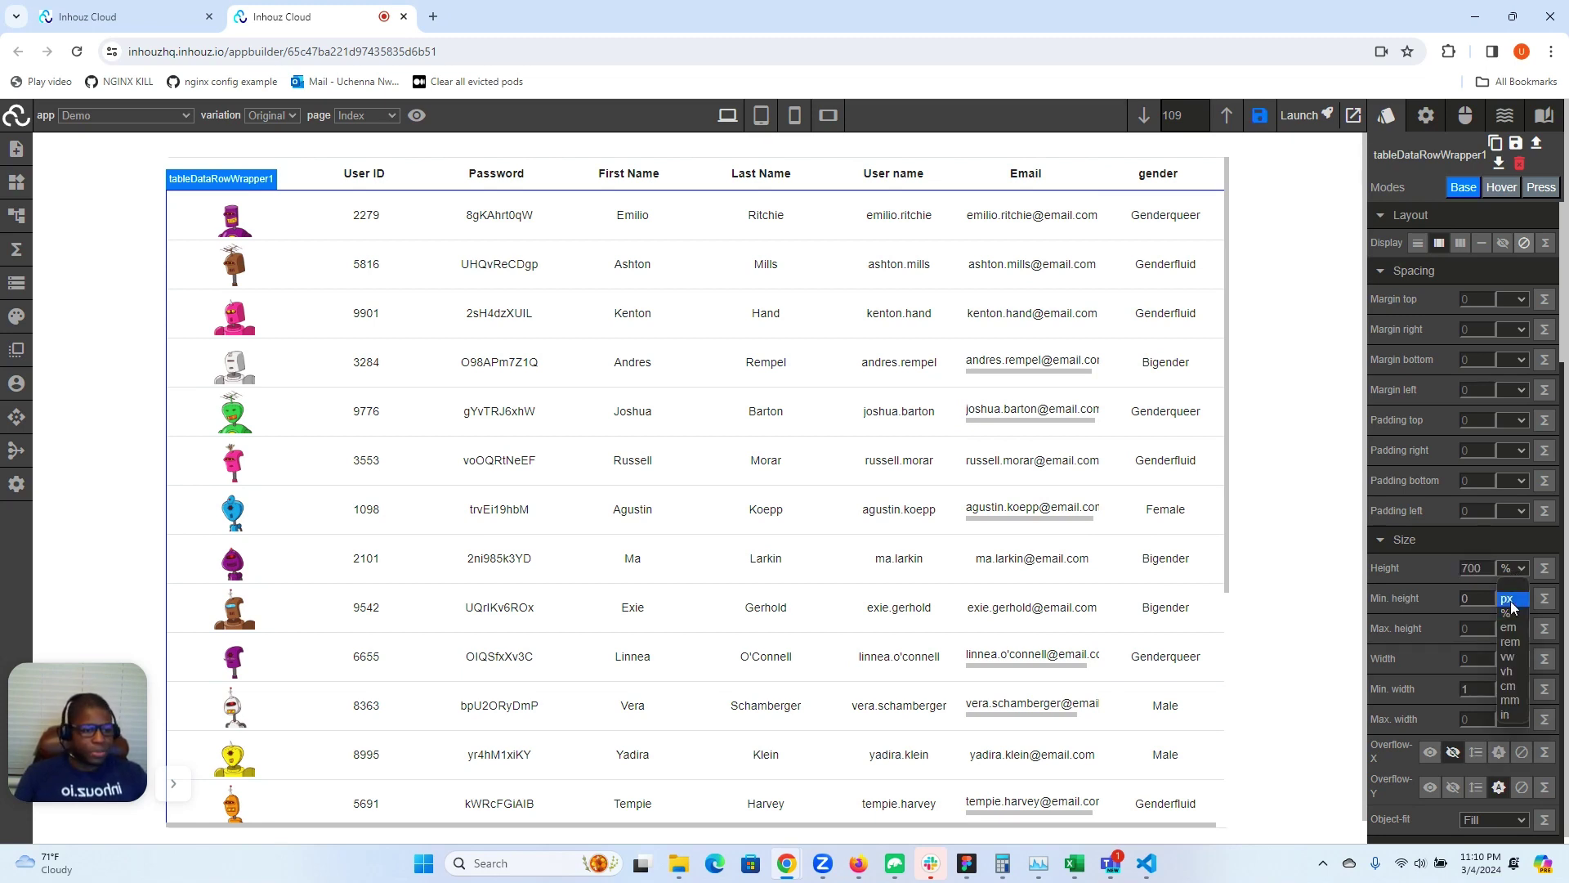
pyautogui.click(1509, 600)
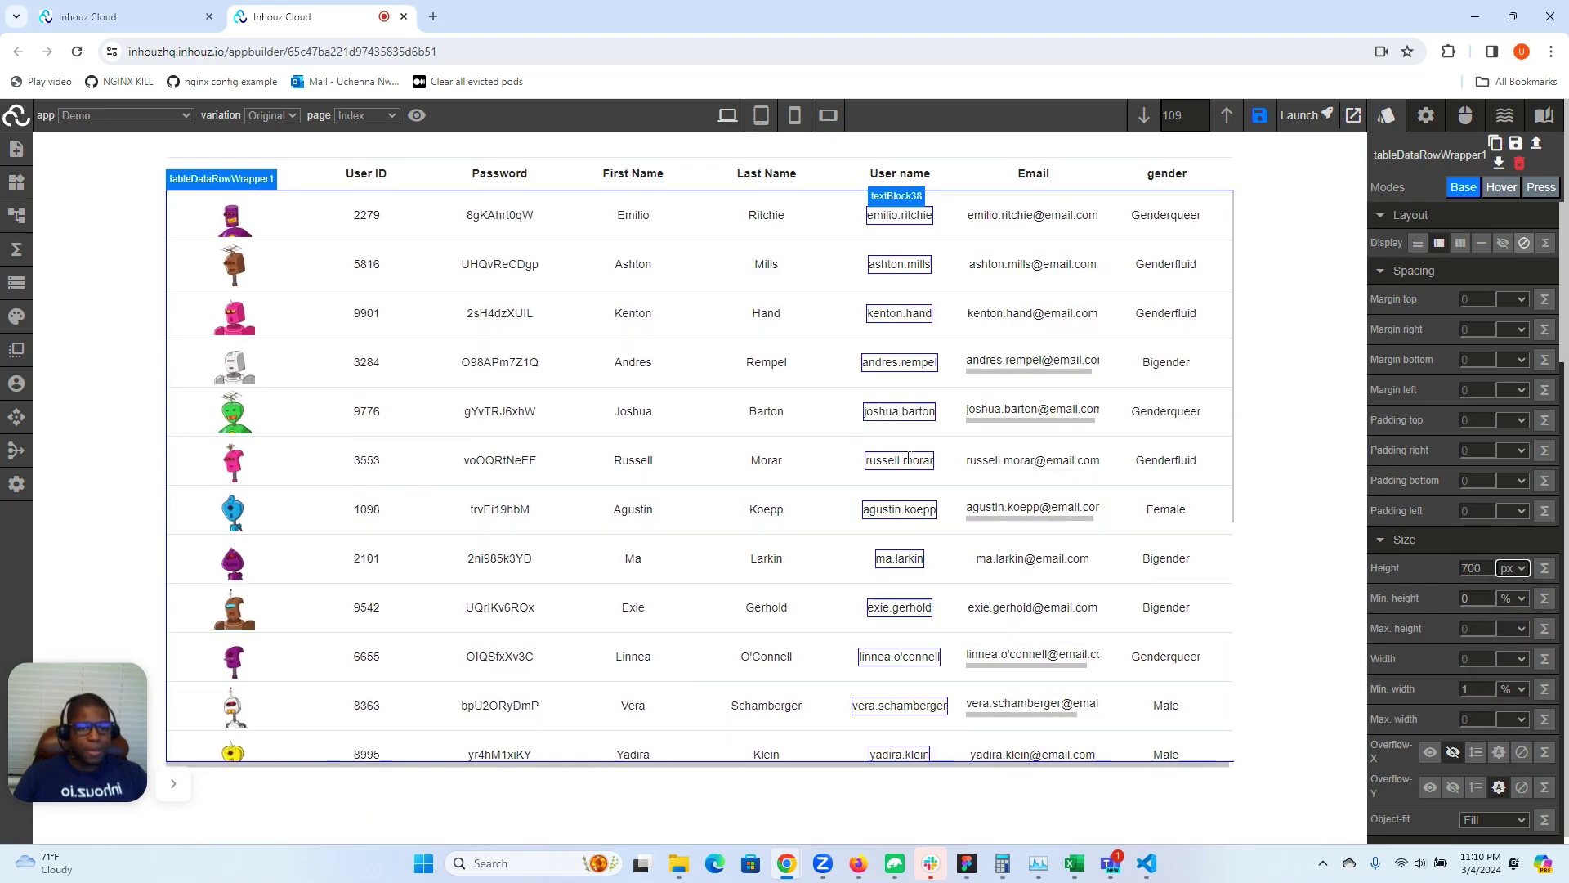
# - Test on the canvas whether scrolling to the end of the table body loads more user rows
pyautogui.scroll(-5, 907, 458)
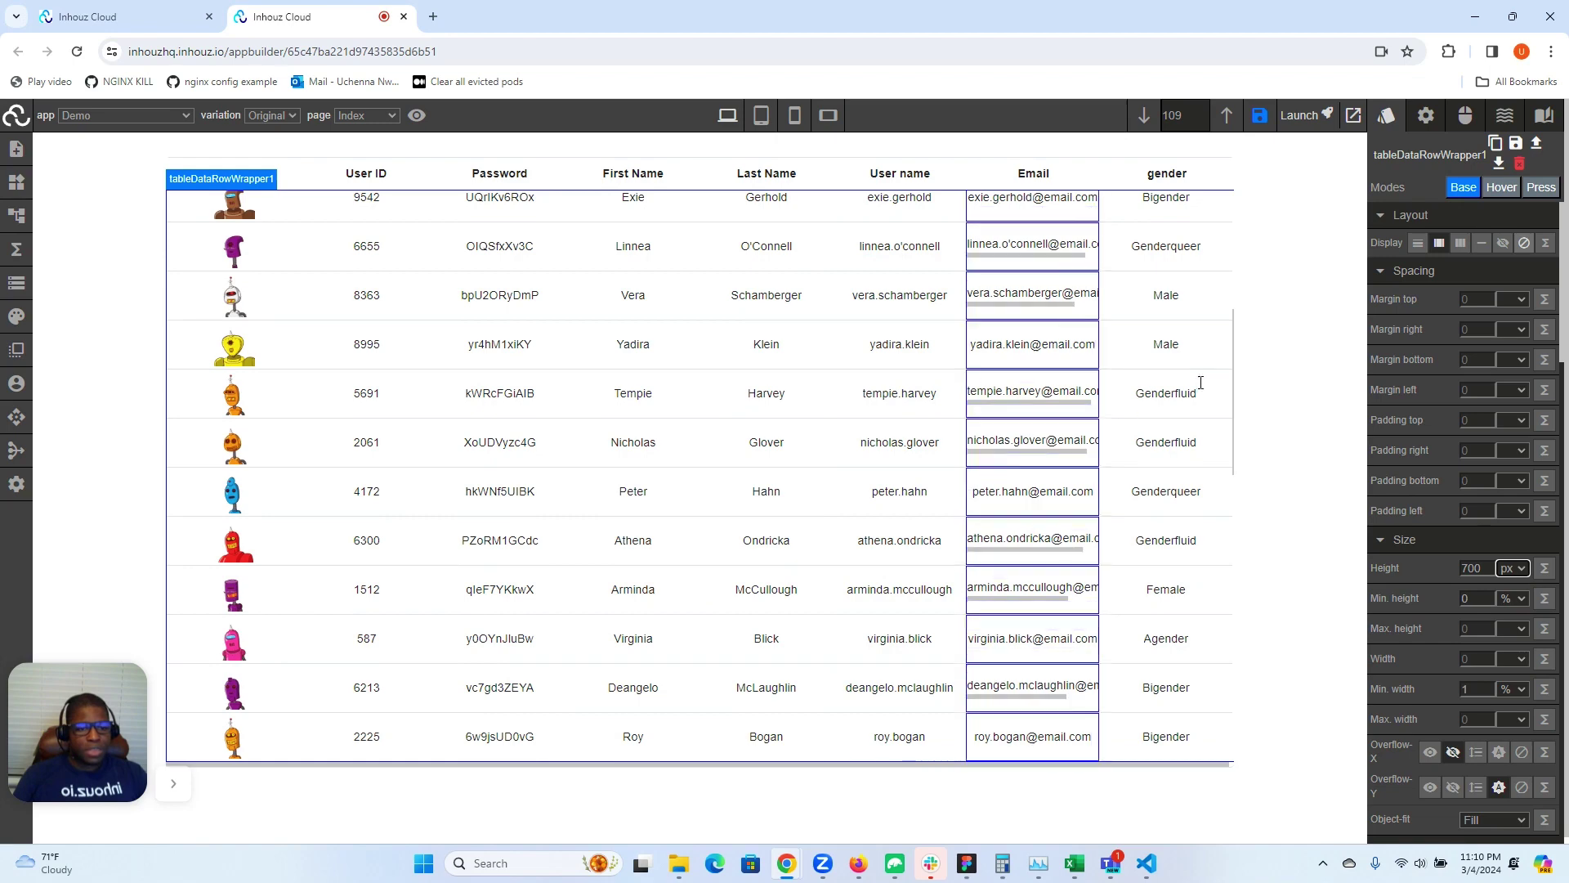
pyautogui.scroll(-10, 1063, 618)
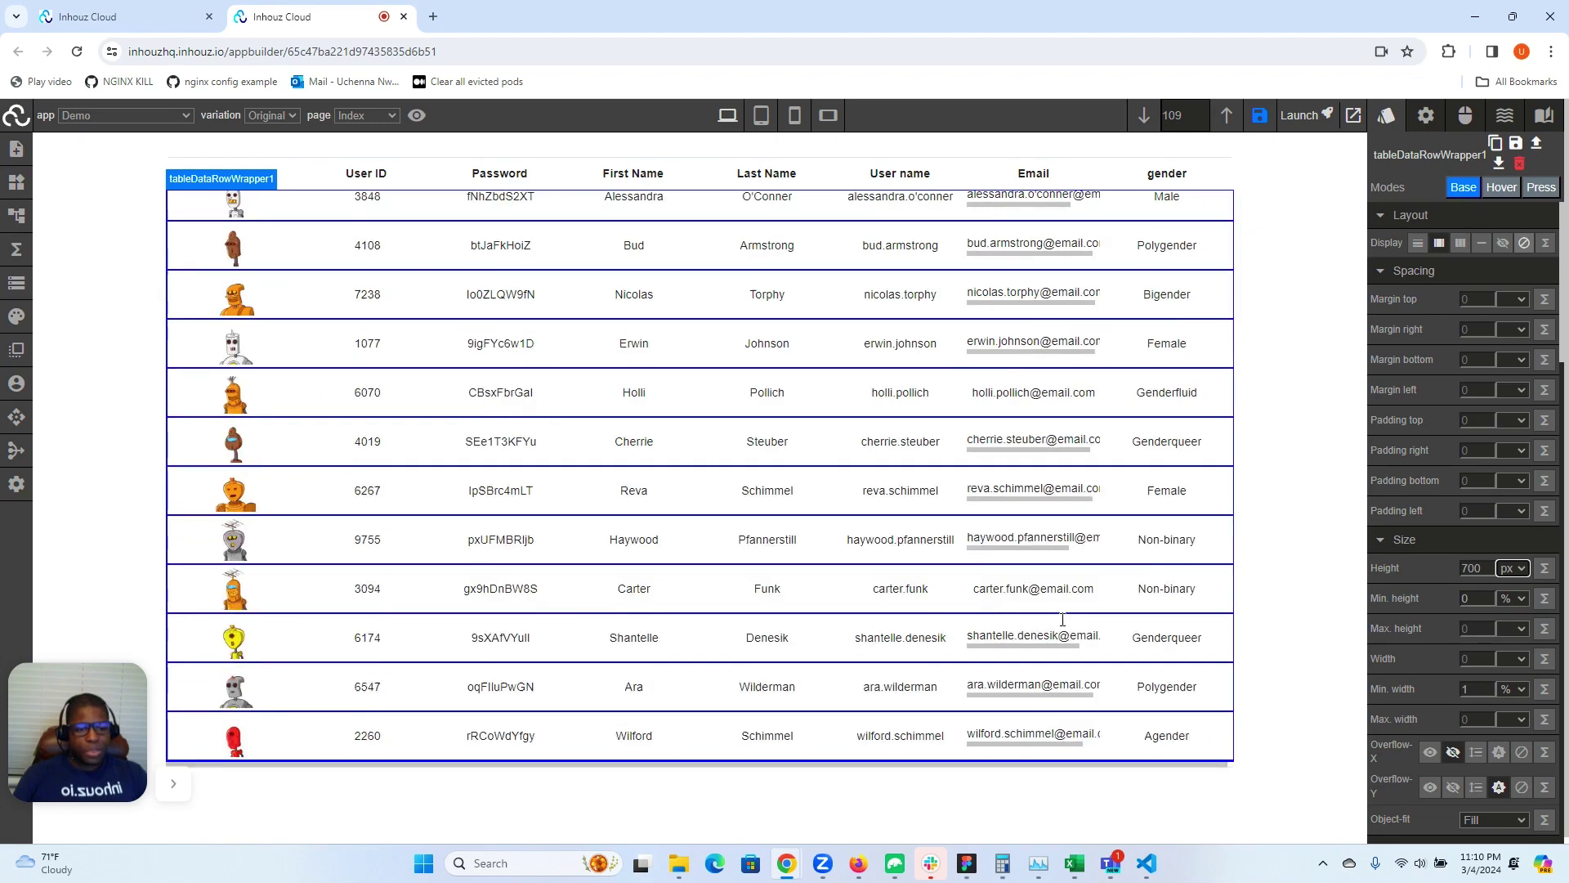
pyautogui.scroll(-3, 1062, 619)
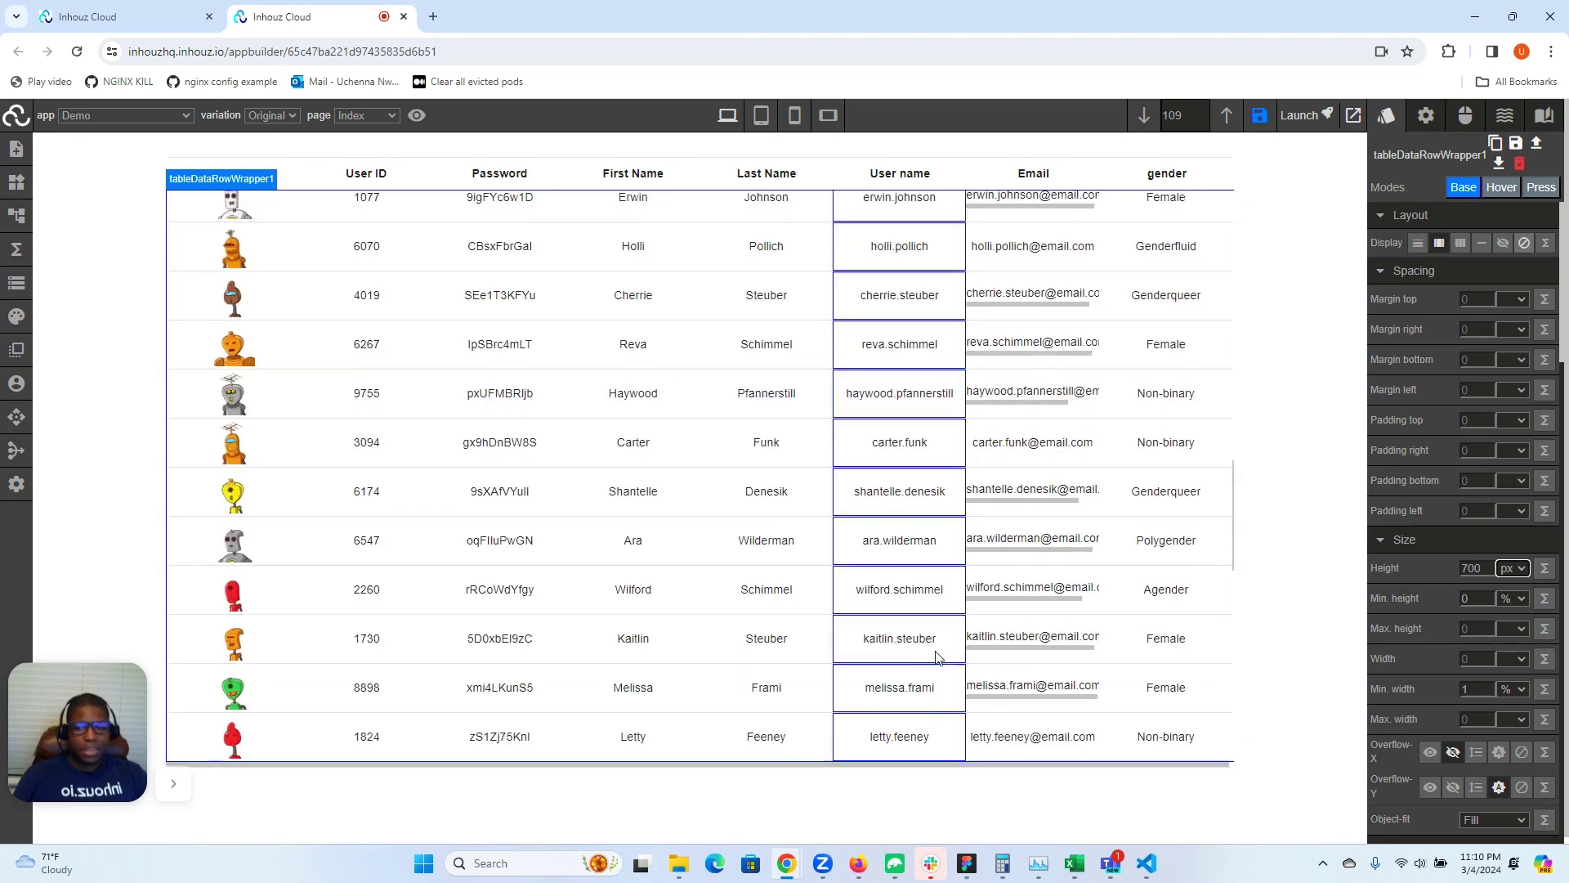
# - Preview the app and scroll through the user table repeatedly to check that rows load continuously beneath the fixed header
pyautogui.click(418, 117)
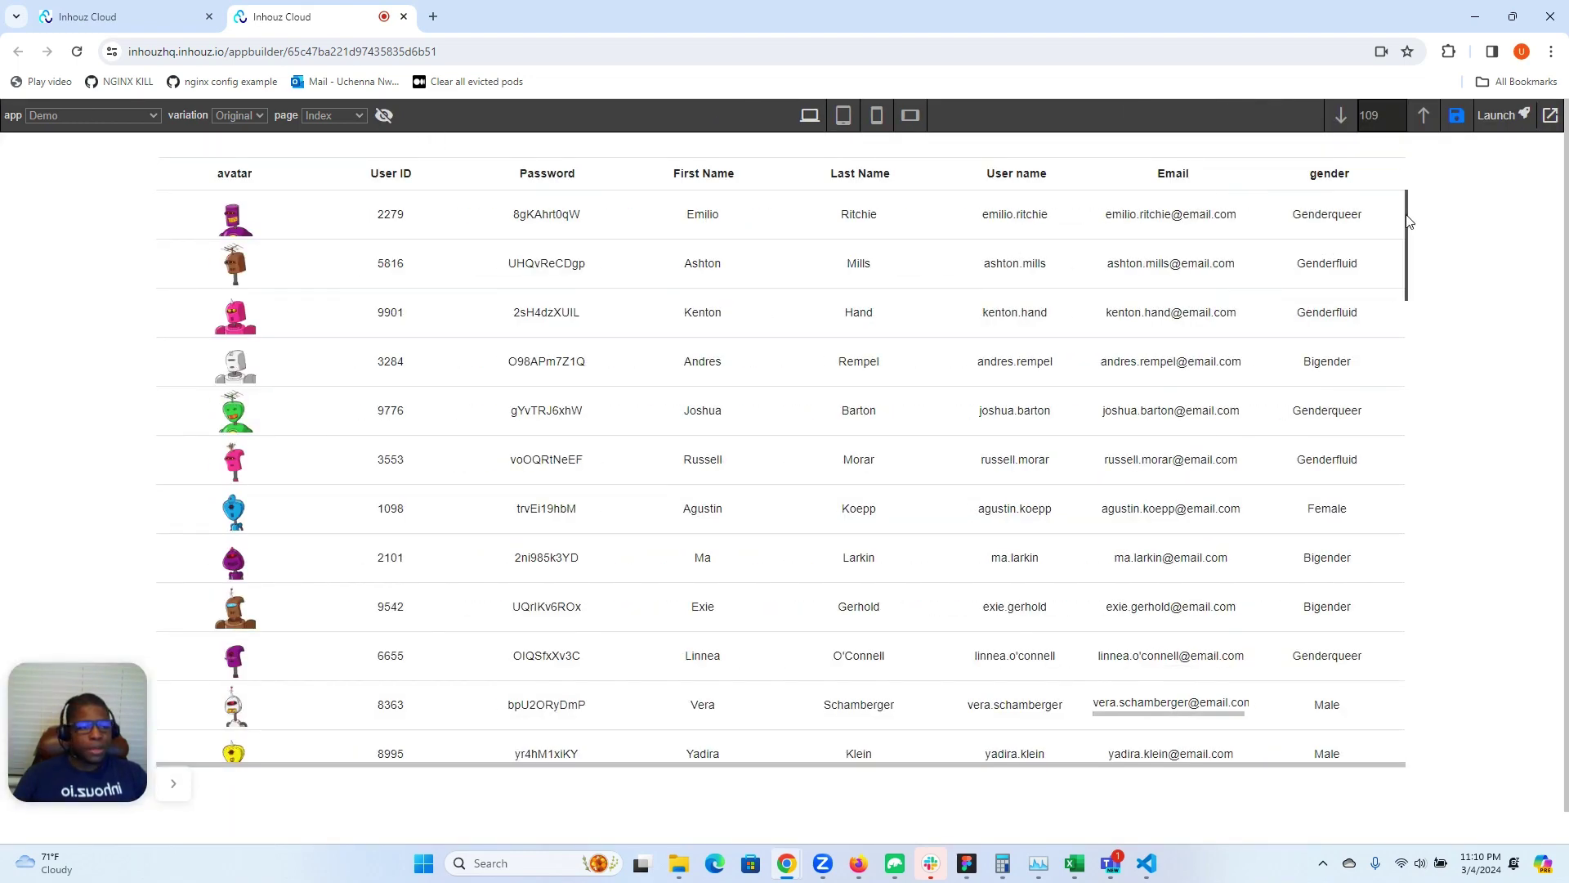
pyautogui.scroll(-20, 1289, 301)
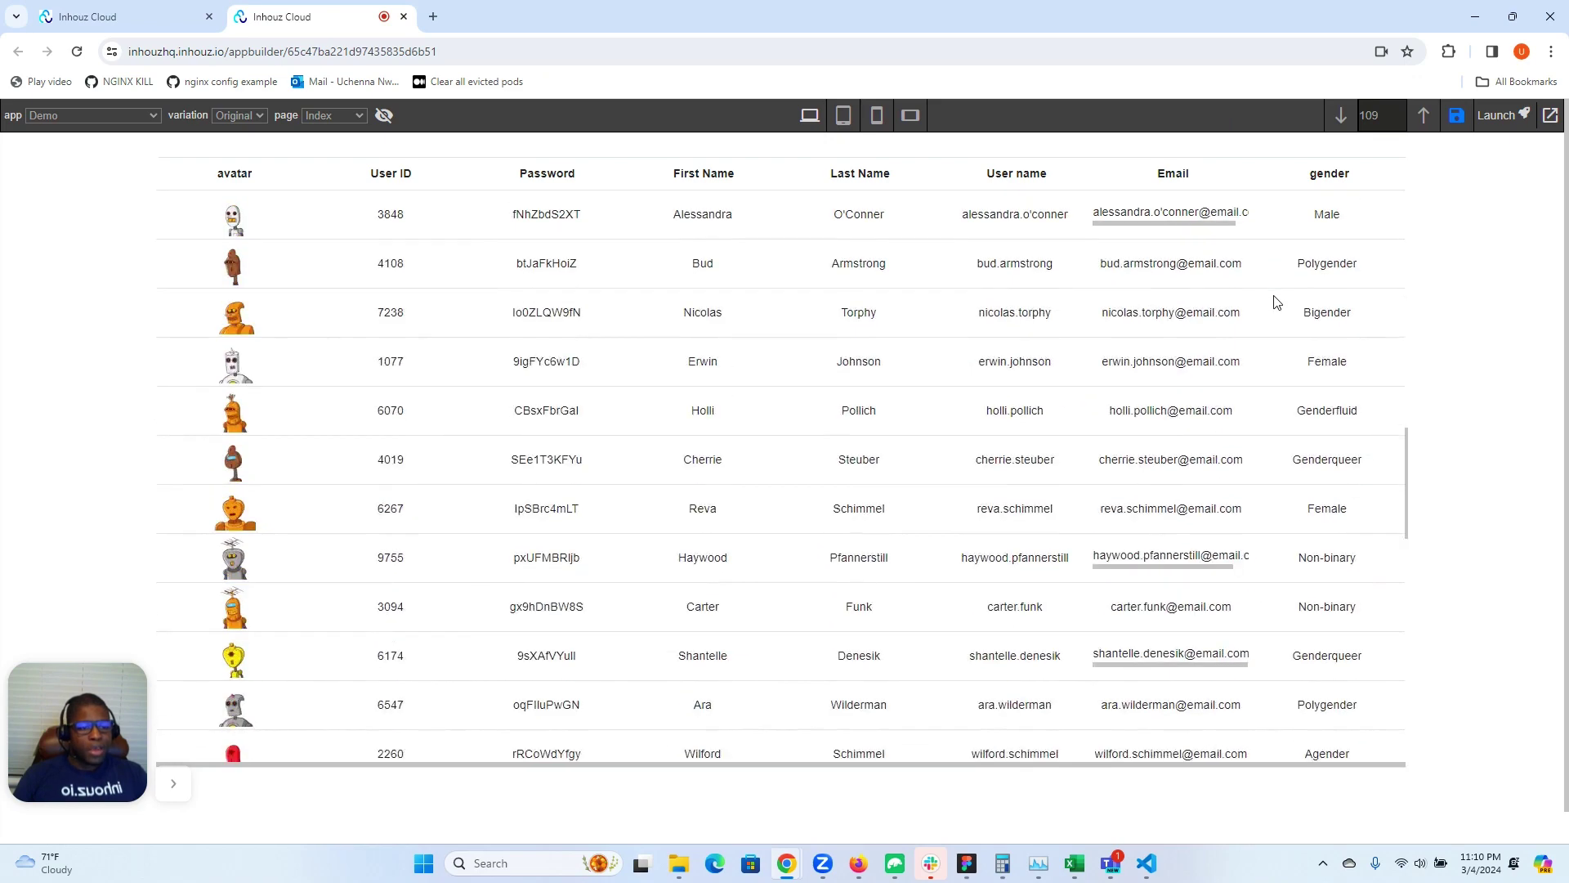
pyautogui.scroll(-7, 1277, 302)
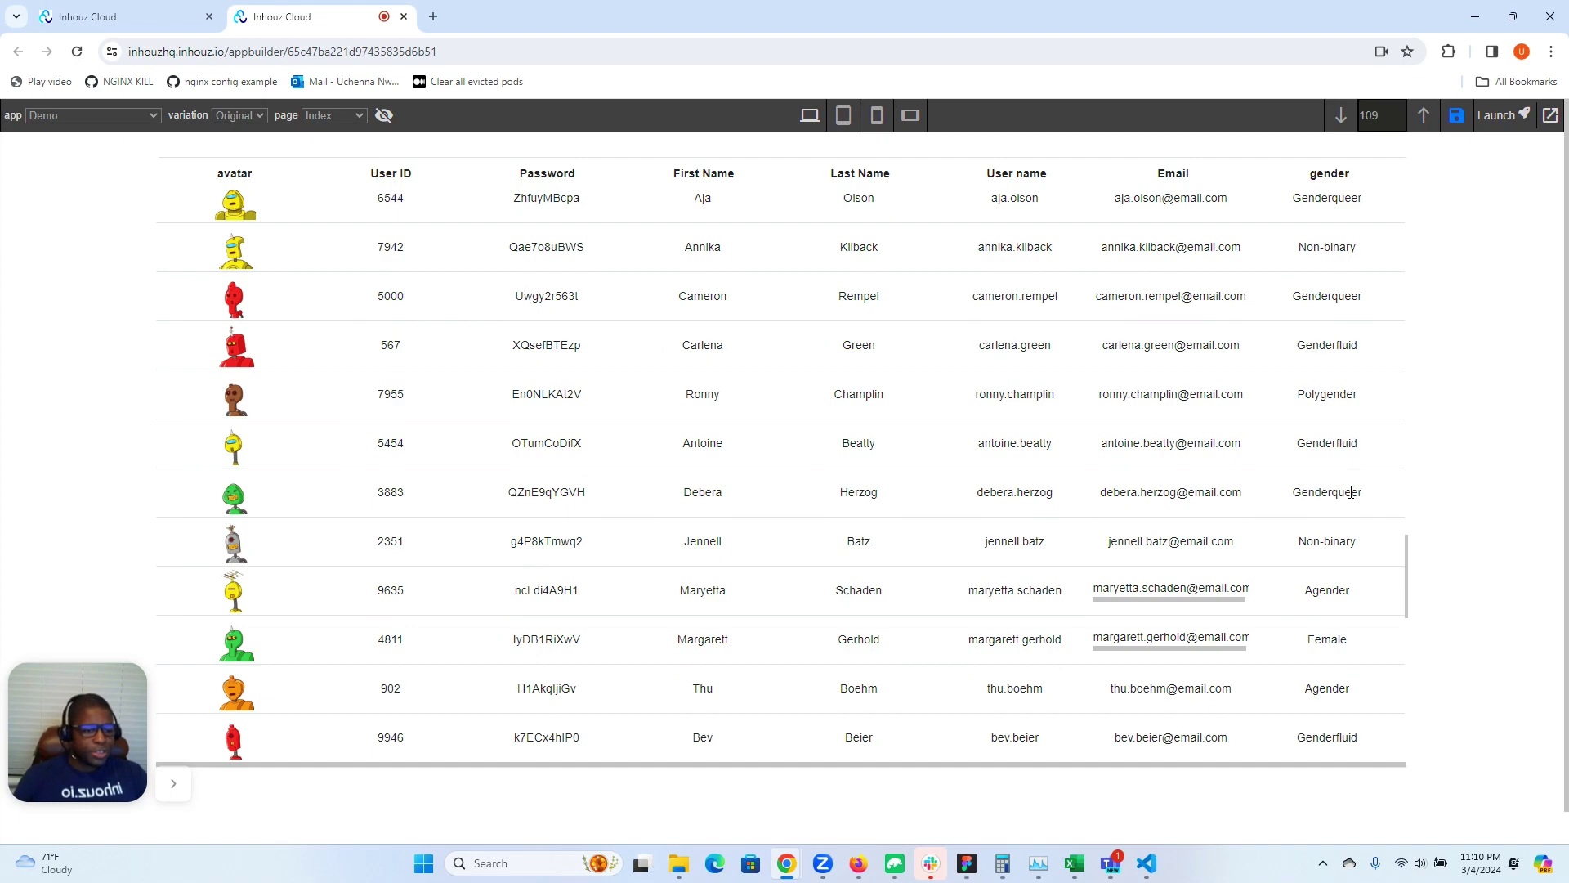
pyautogui.scroll(-10, 1352, 491)
pyautogui.scroll(-5, 1351, 491)
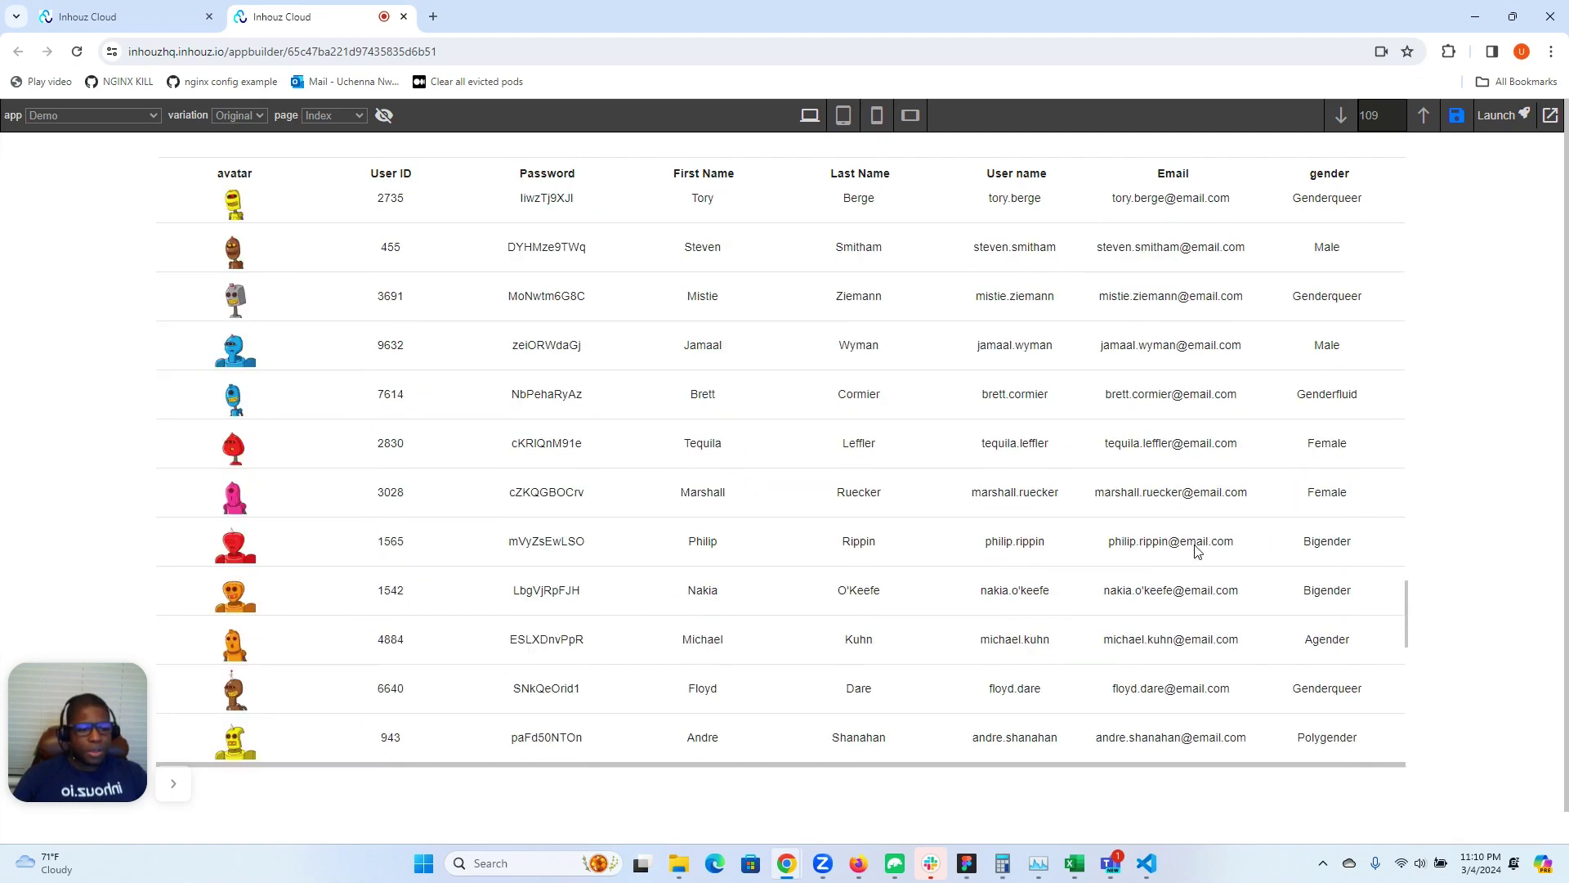
pyautogui.scroll(-10, 1196, 546)
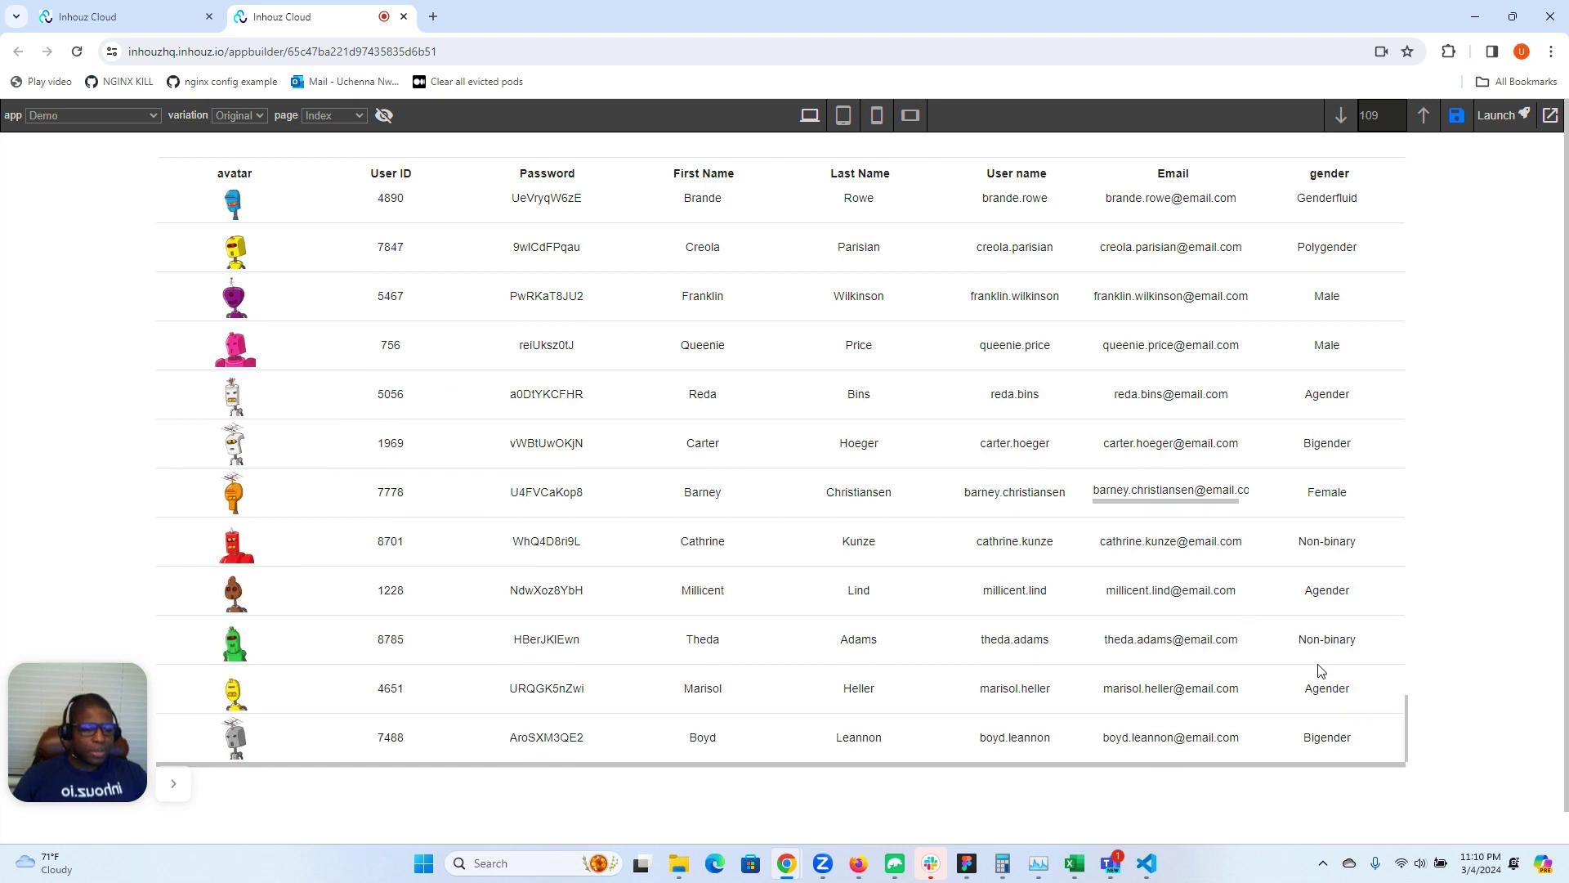
pyautogui.scroll(-1, 1322, 671)
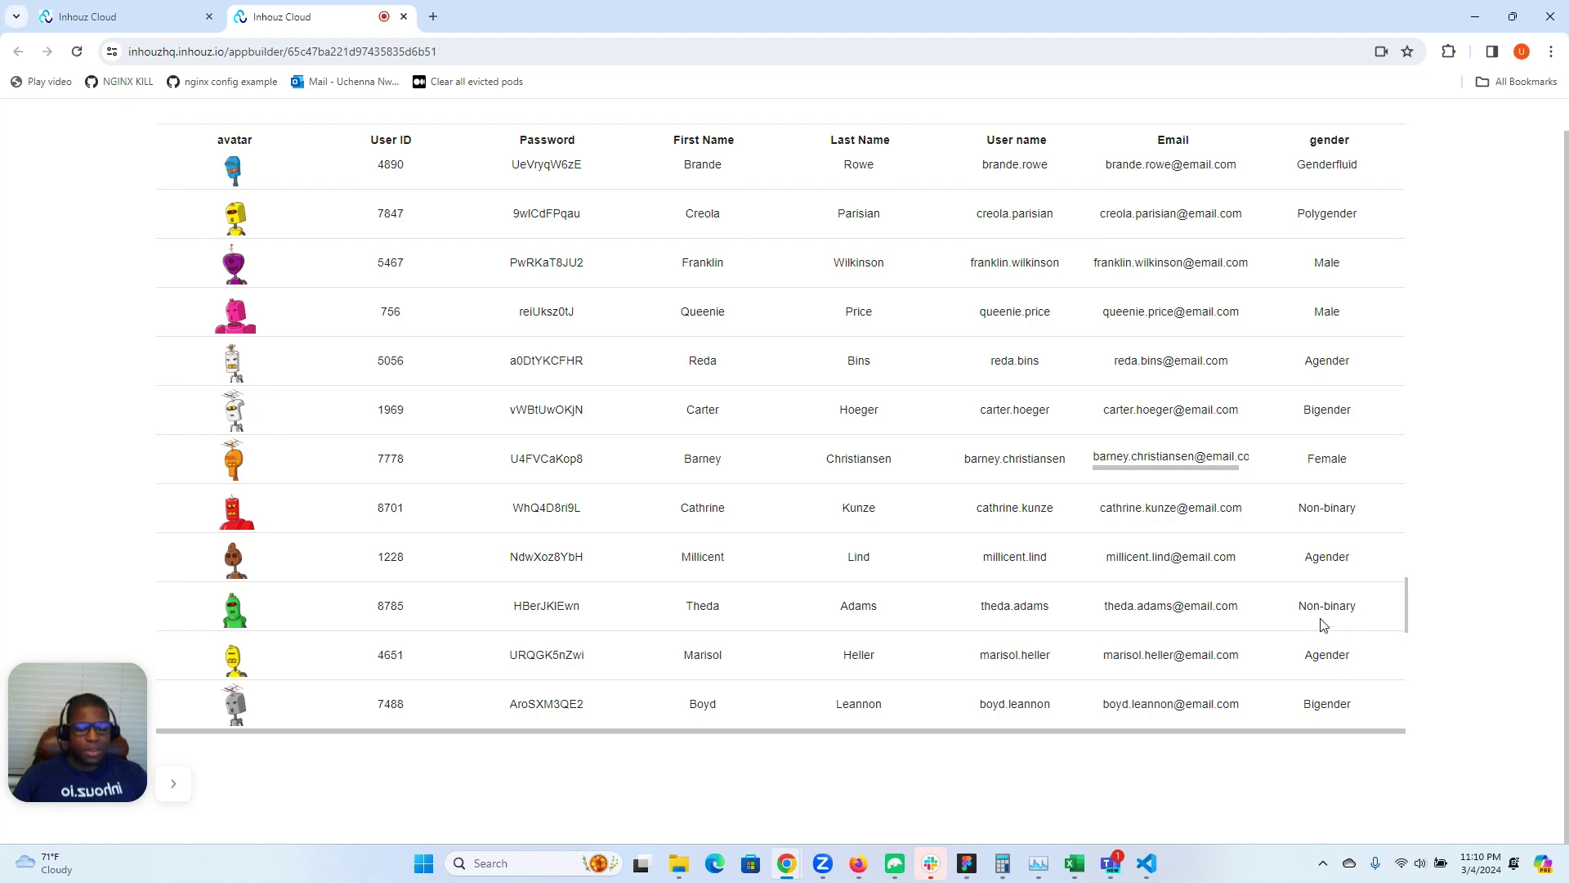
pyautogui.scroll(-4, 1324, 625)
pyautogui.scroll(-3, 1341, 613)
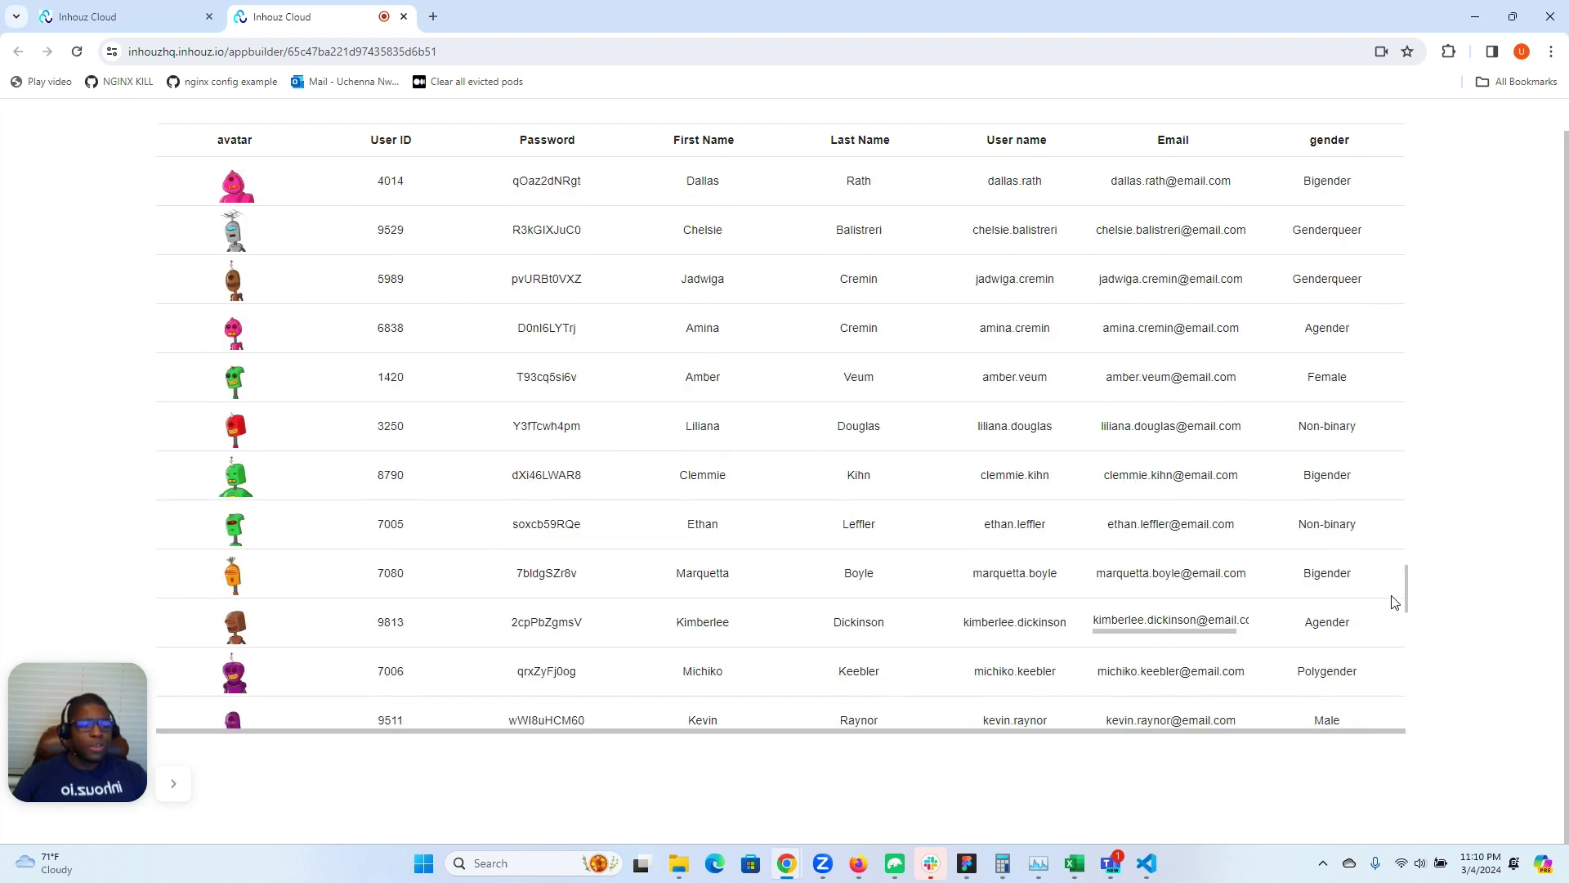
pyautogui.scroll(2, 1480, 545)
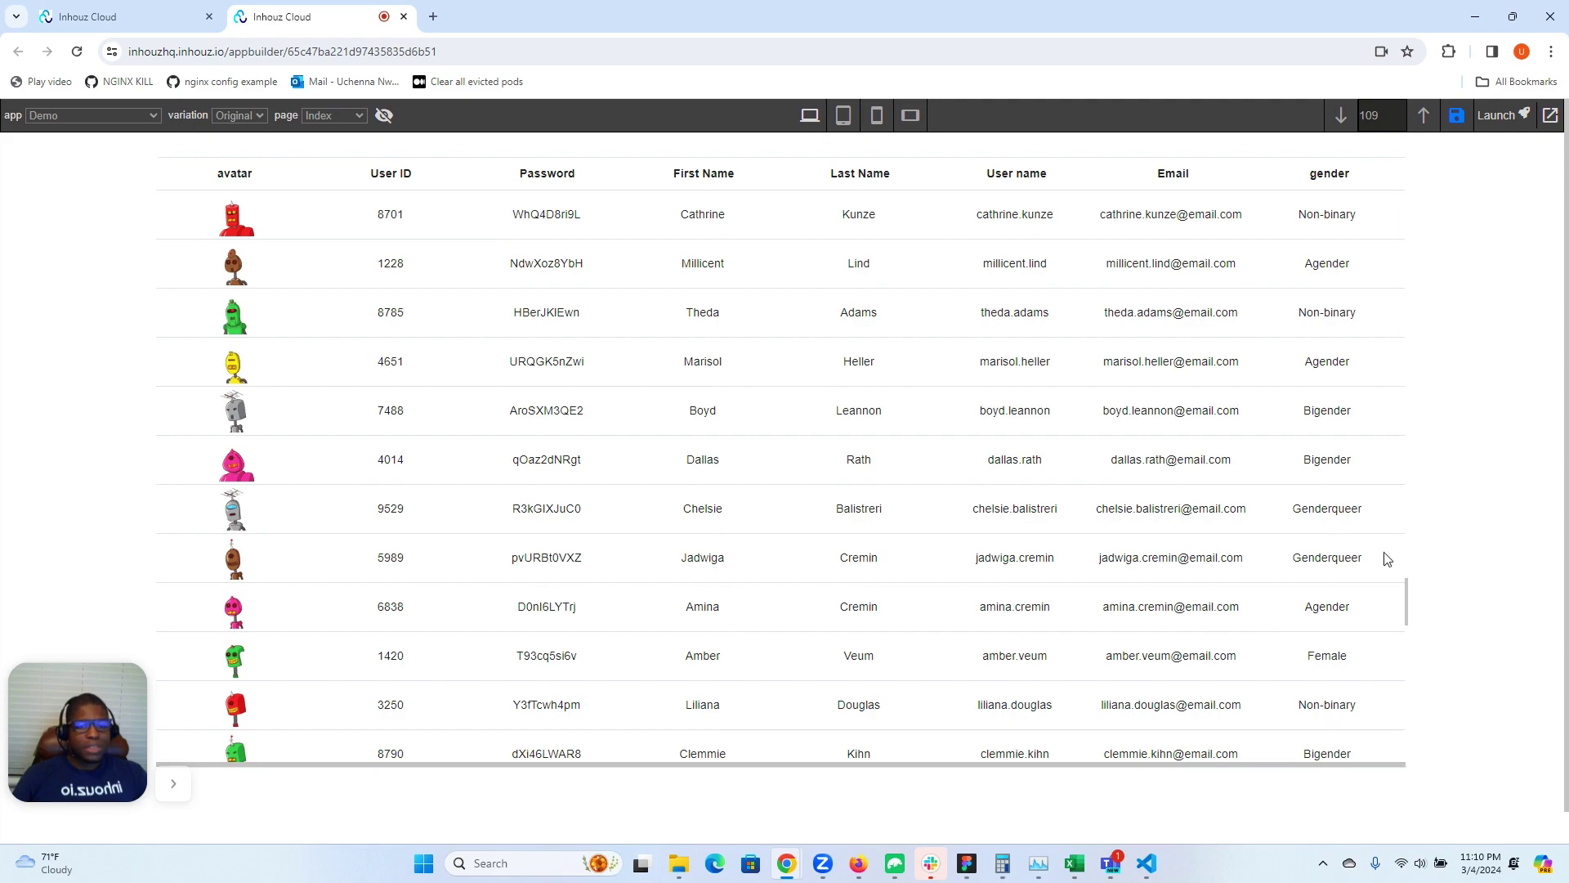
pyautogui.scroll(-15, 1329, 548)
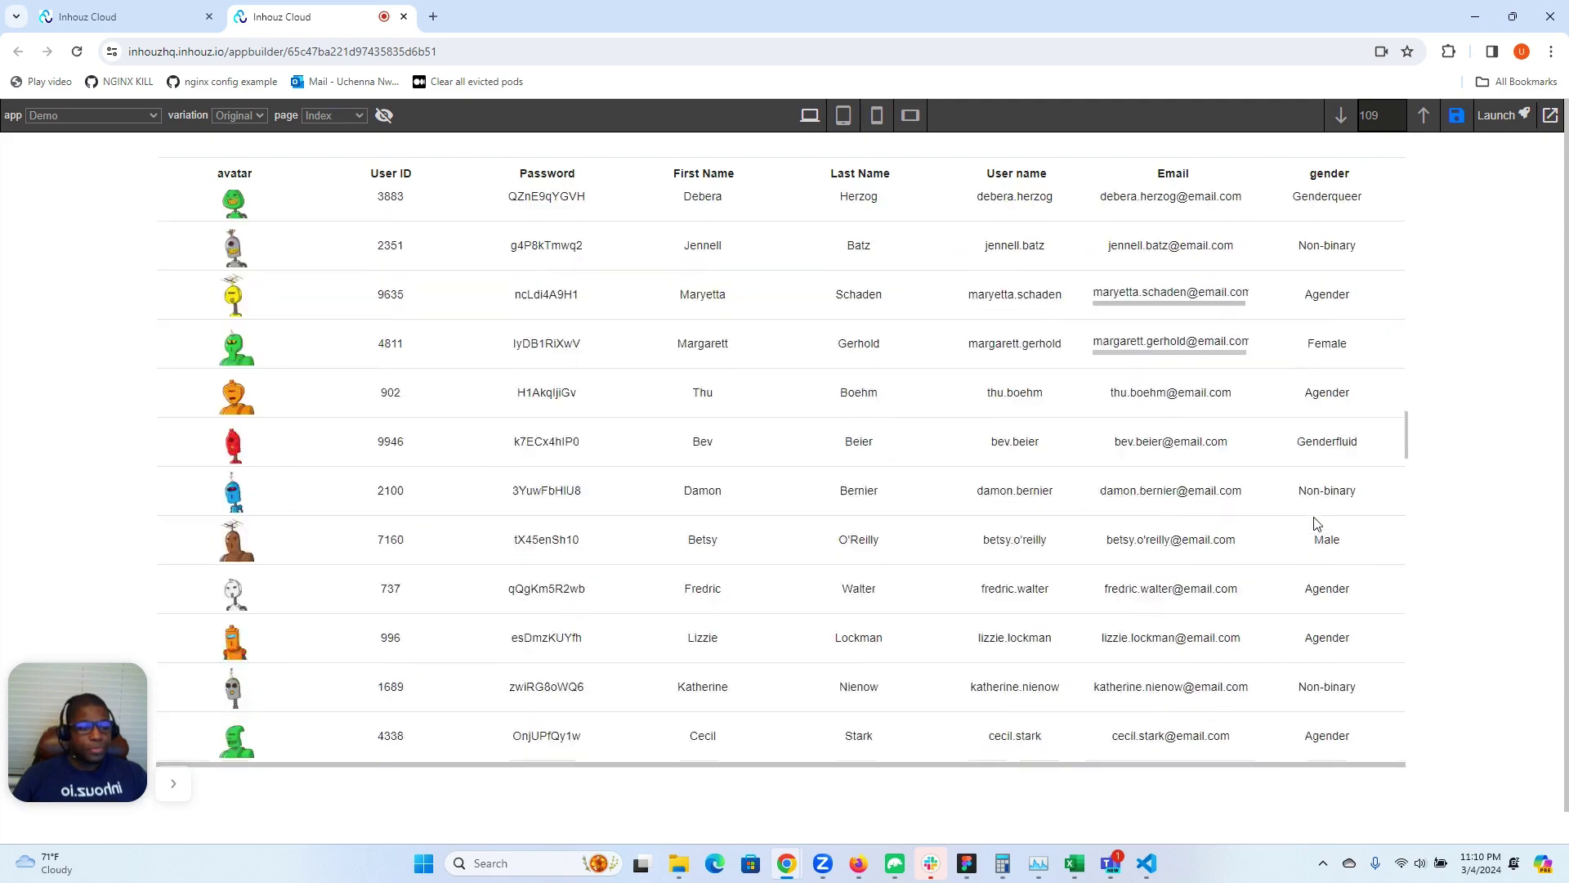
pyautogui.scroll(-15, 1316, 524)
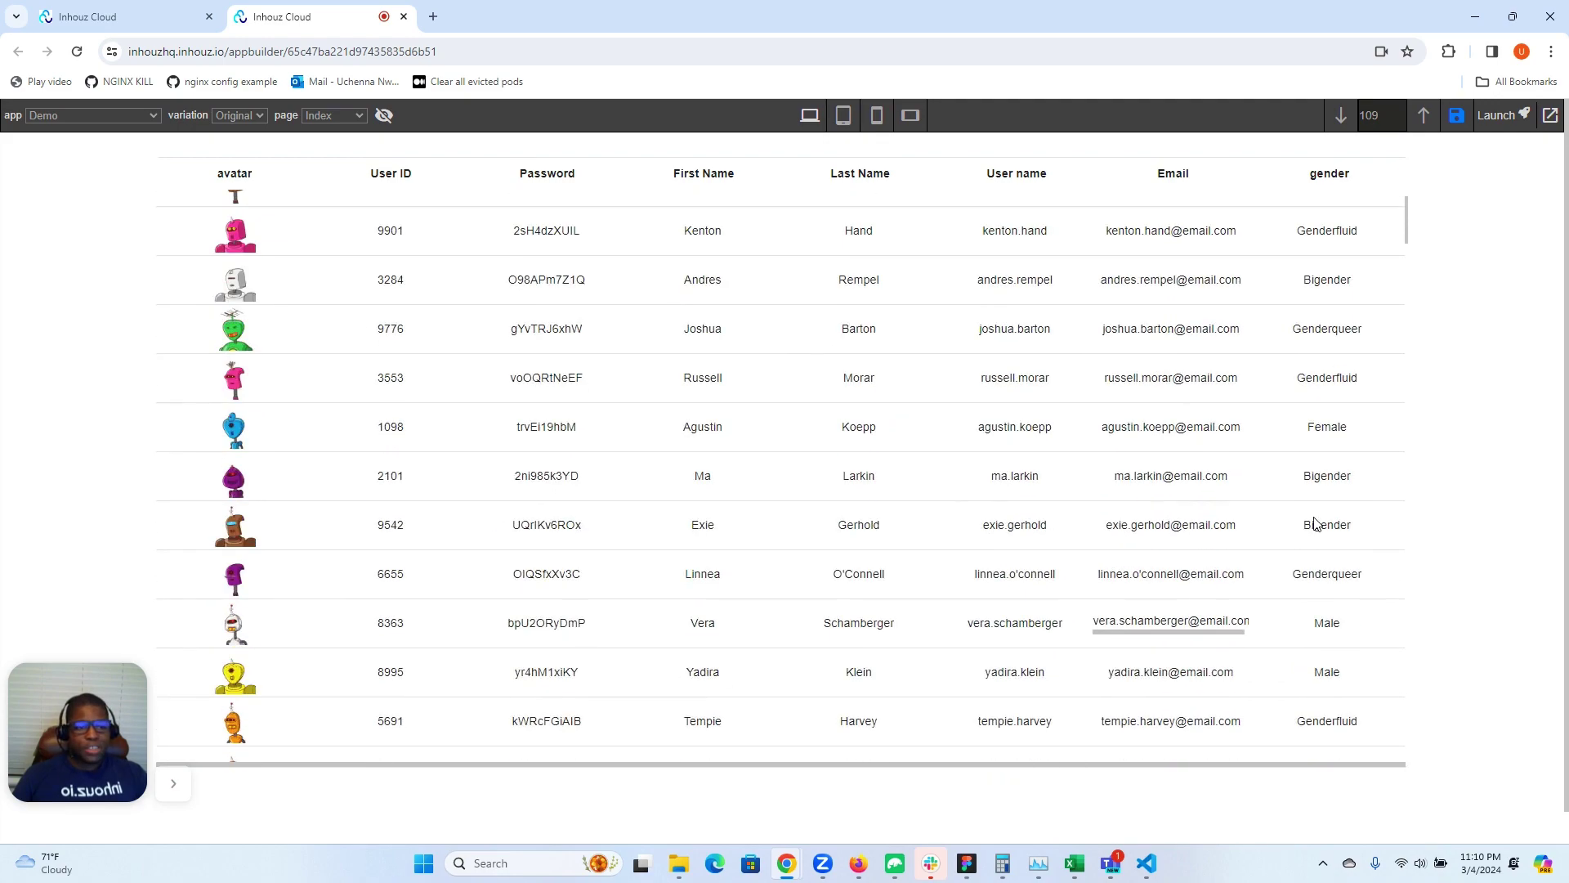